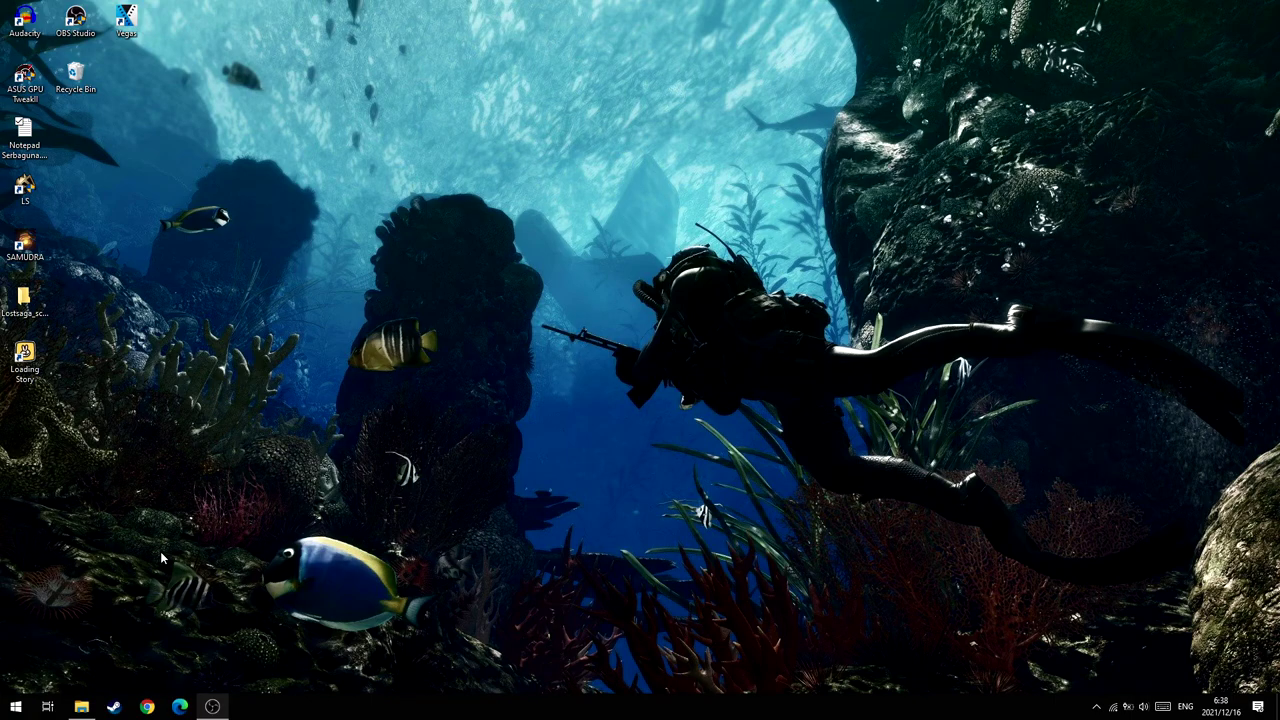
Step: Extract the Bloodborne v1.09 update PKG file from its RAR archive into the Bahan folder
{"action": "left_click", "coordinate": [84, 710]}
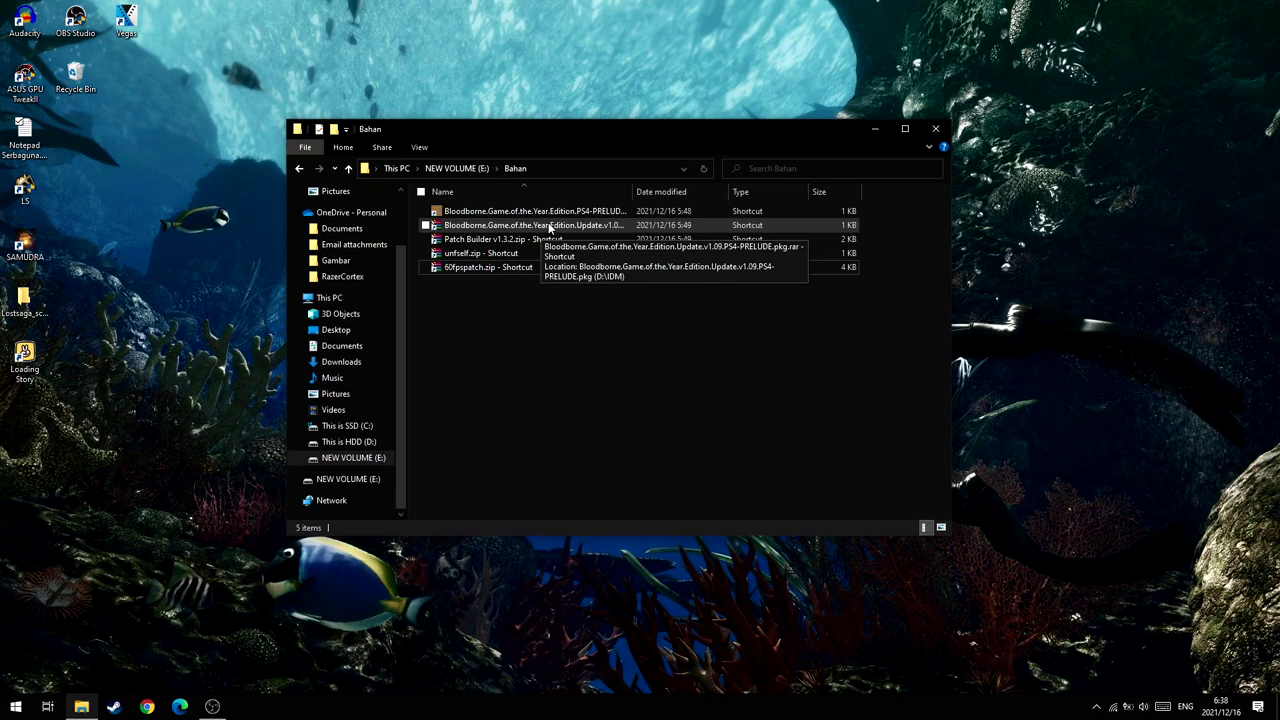
{"action": "left_click", "coordinate": [549, 227]}
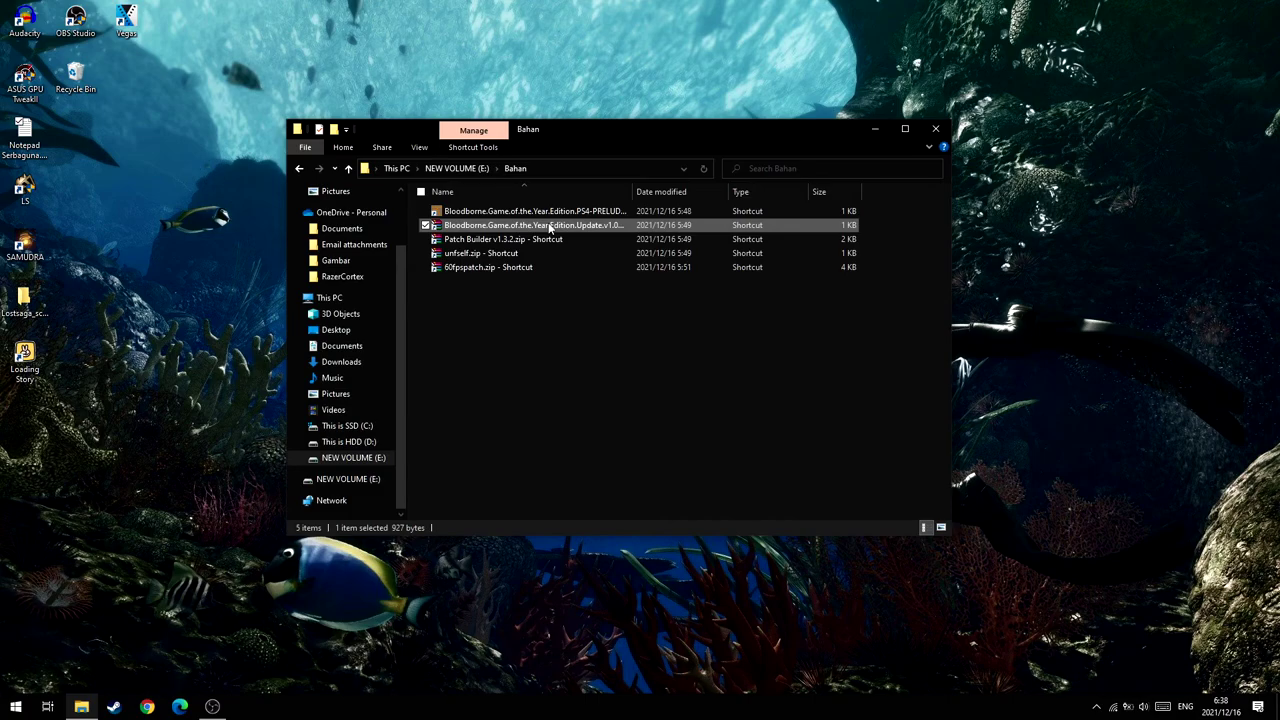
{"action": "left_click", "coordinate": [777, 313]}
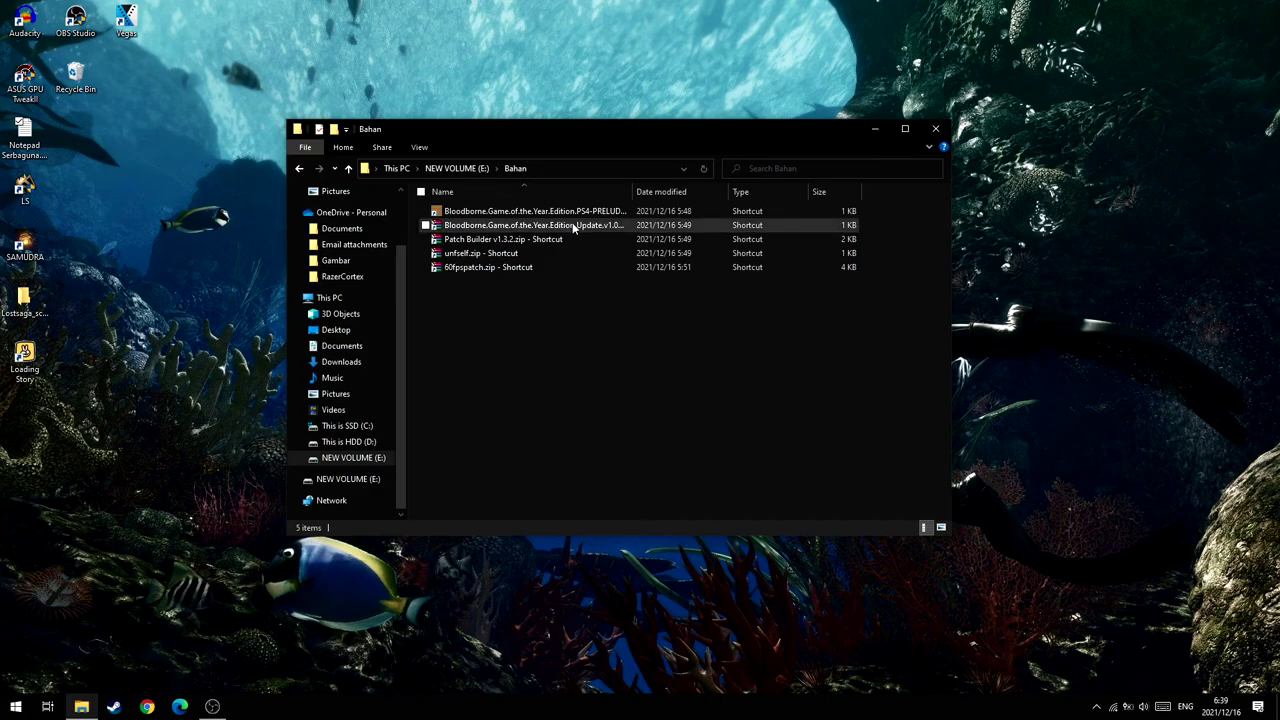
{"action": "double_click", "coordinate": [521, 229]}
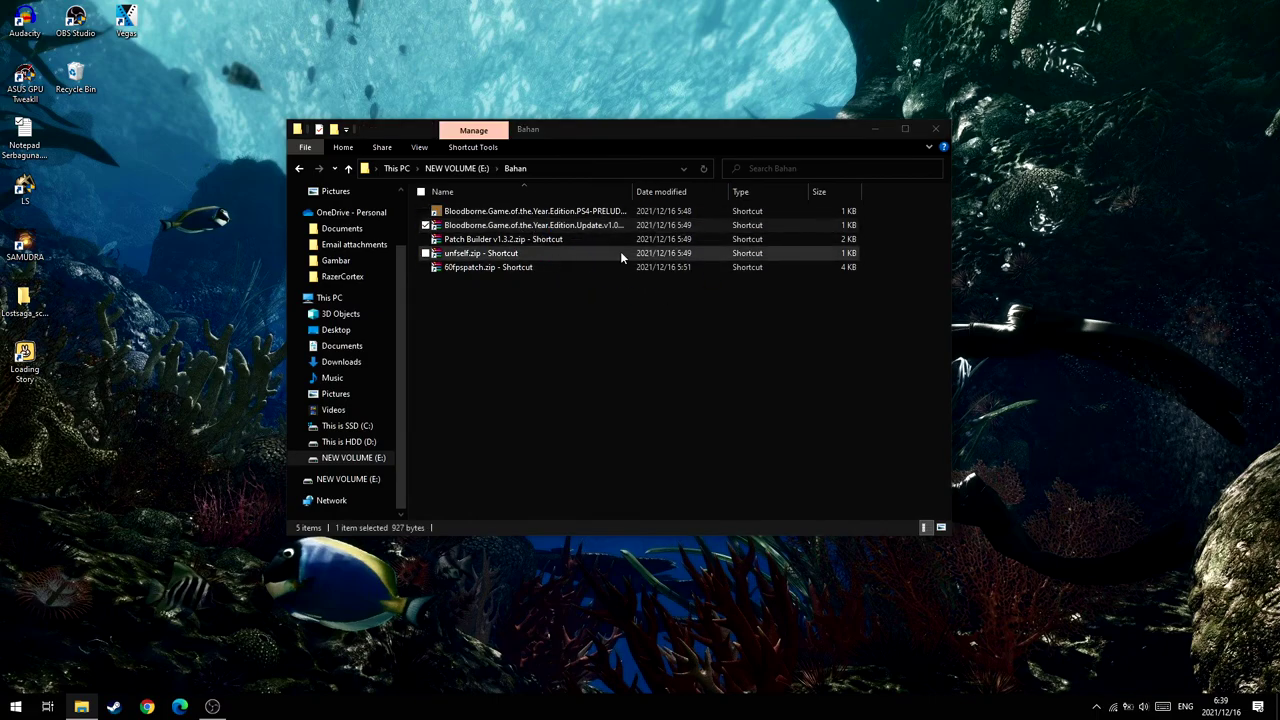
{"action": "left_click", "coordinate": [890, 141]}
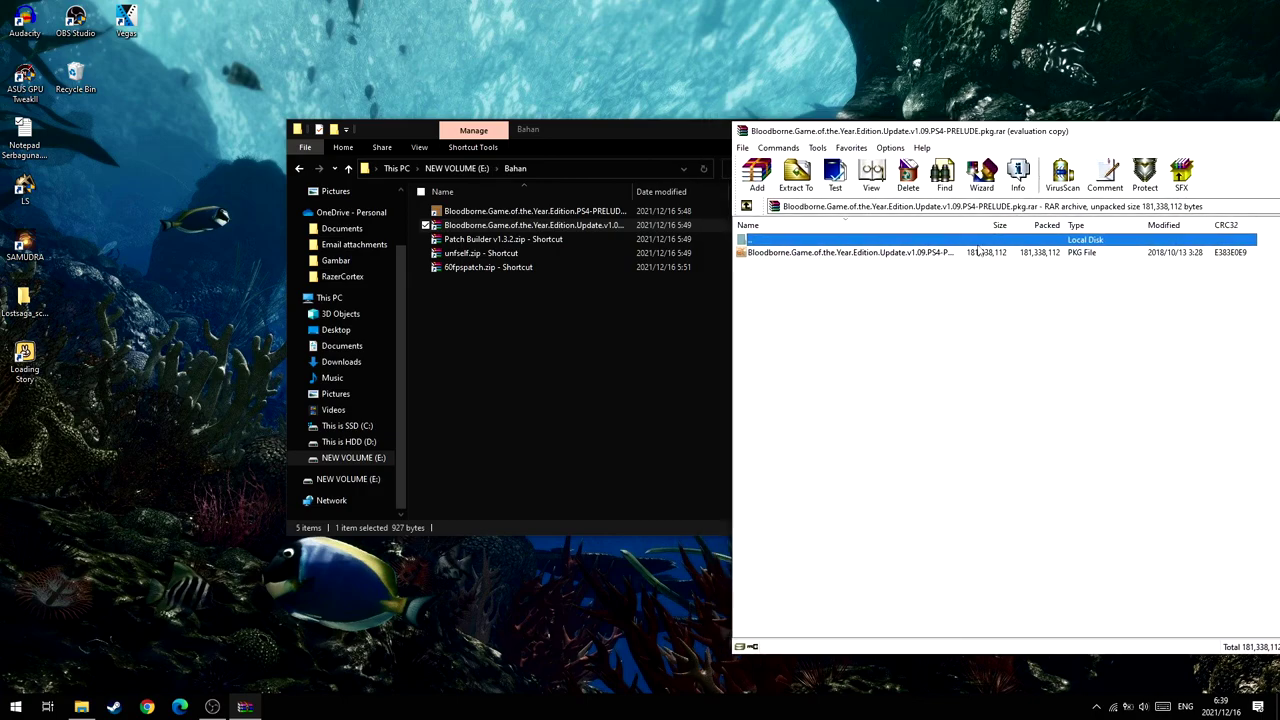
{"action": "left_click", "coordinate": [908, 254]}
{"action": "left_click_drag", "start_coordinate": [908, 257], "coordinate": [617, 341]}
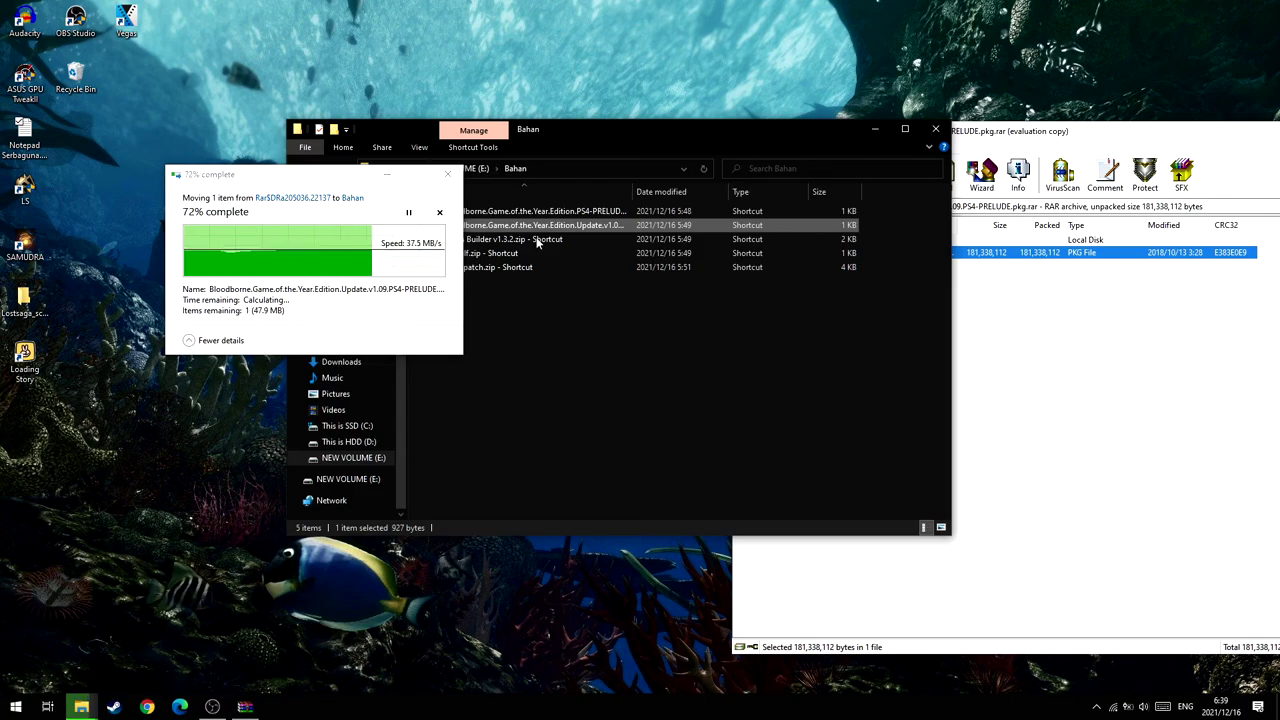
Step: Start extracting Patch Builder v1.3.2.zip in the Bahan folder and turn off real-time protection in Windows Security
{"action": "double_click", "coordinate": [535, 240]}
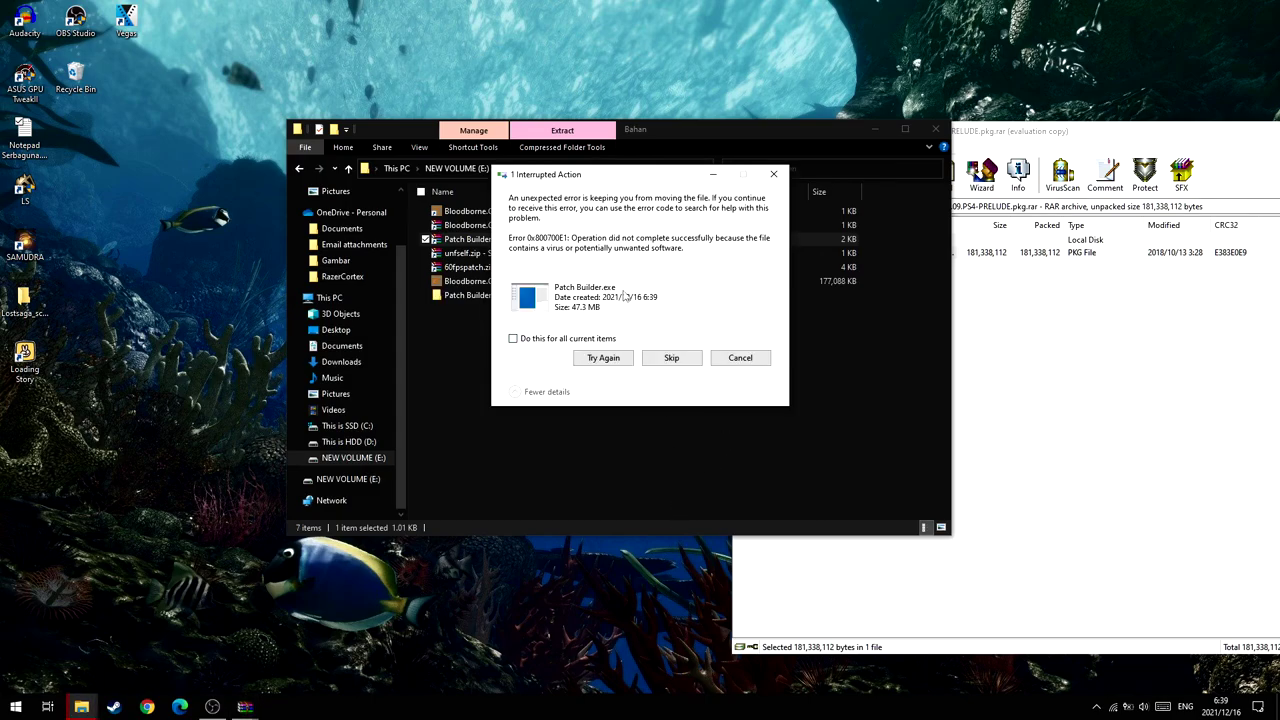
{"action": "left_click", "coordinate": [1259, 708]}
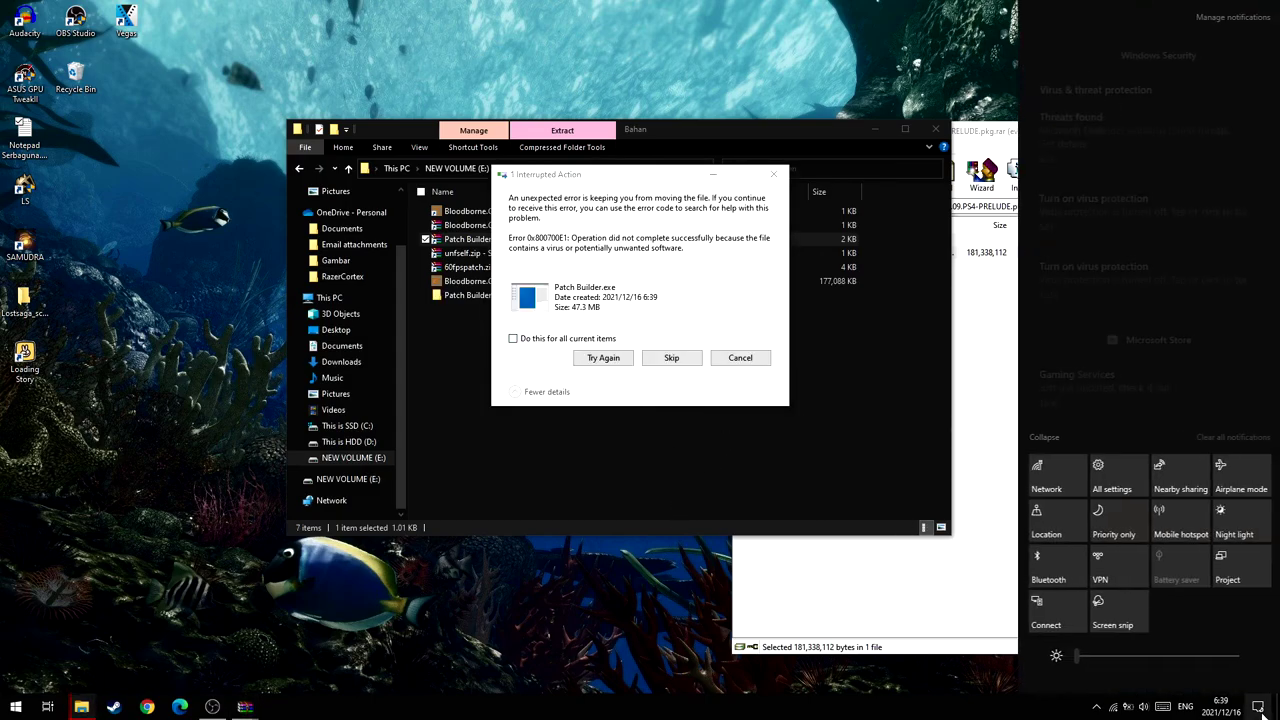
{"action": "left_click", "coordinate": [1124, 520]}
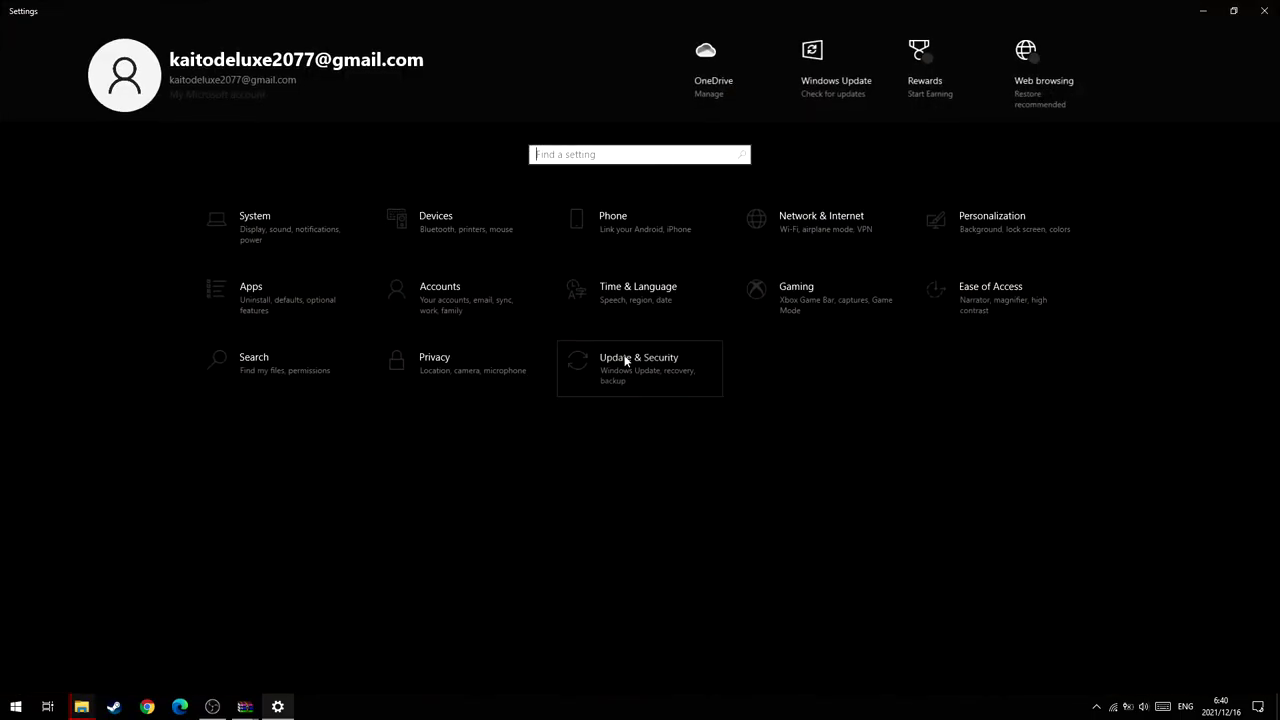
{"action": "left_click", "coordinate": [627, 362]}
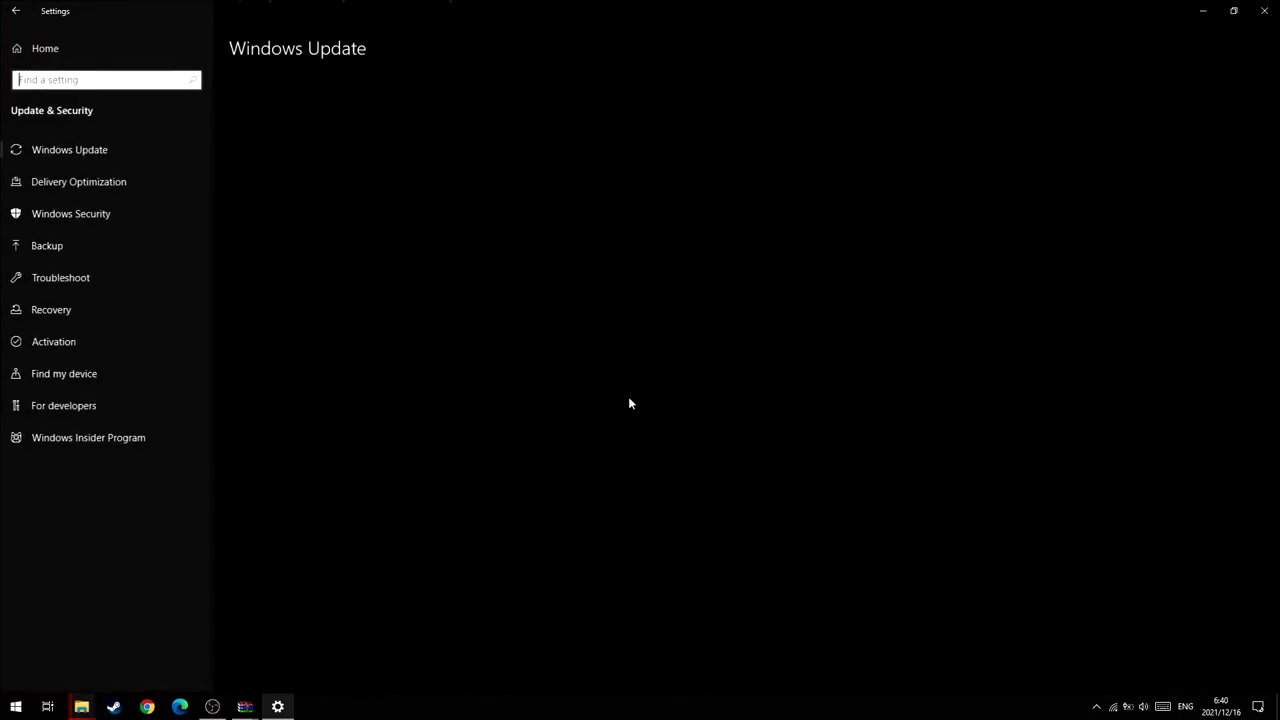
{"action": "left_click", "coordinate": [80, 215]}
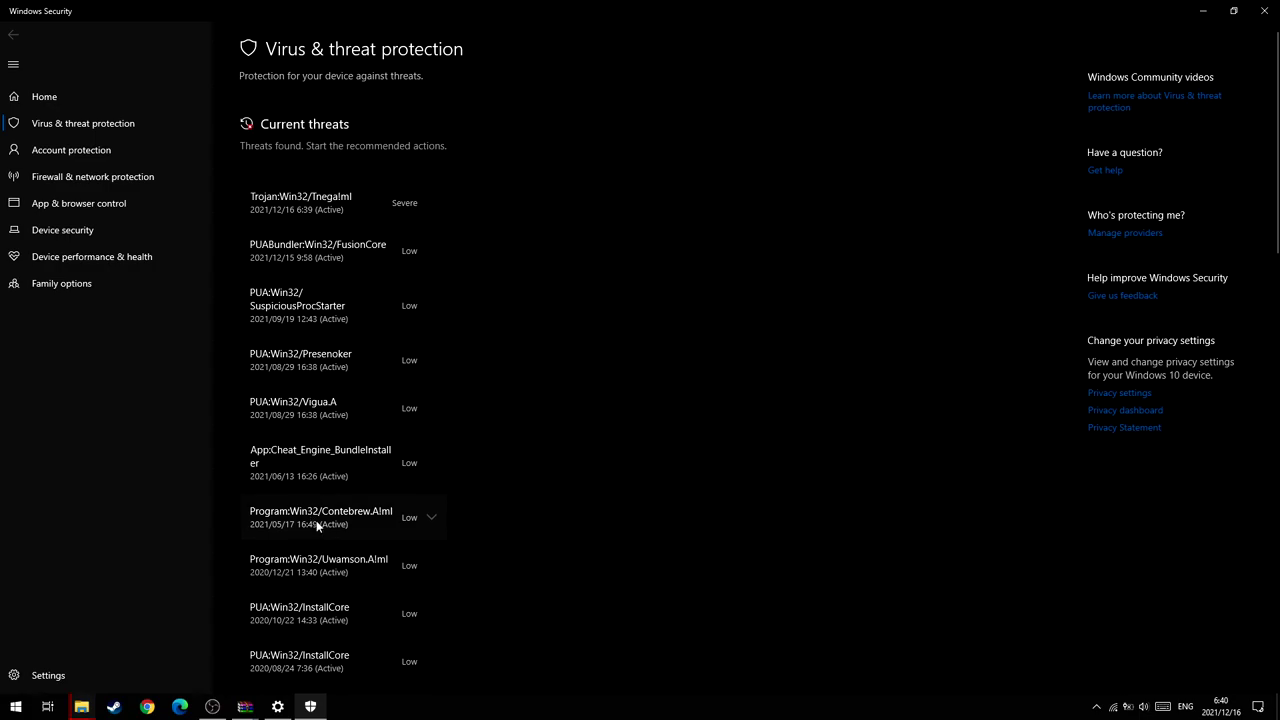
{"action": "scroll", "coordinate": [315, 545], "scroll_direction": "down", "scroll_amount": 15}
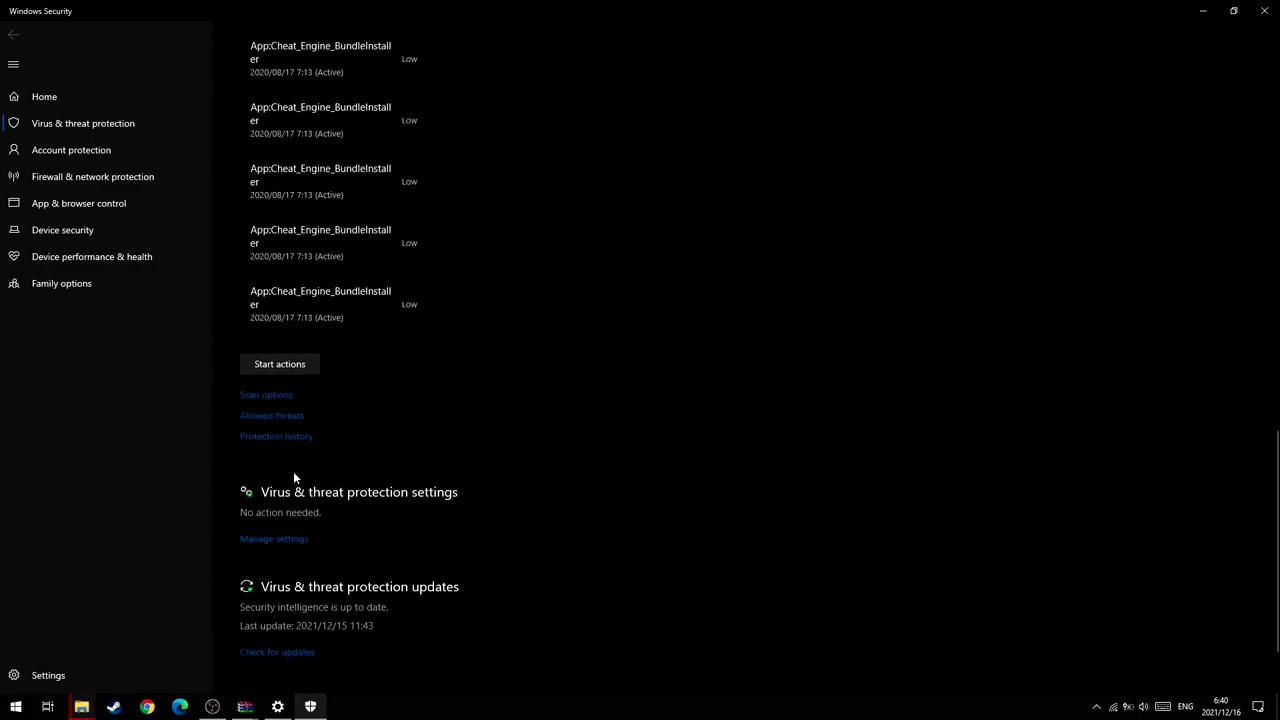
{"action": "left_click", "coordinate": [276, 540]}
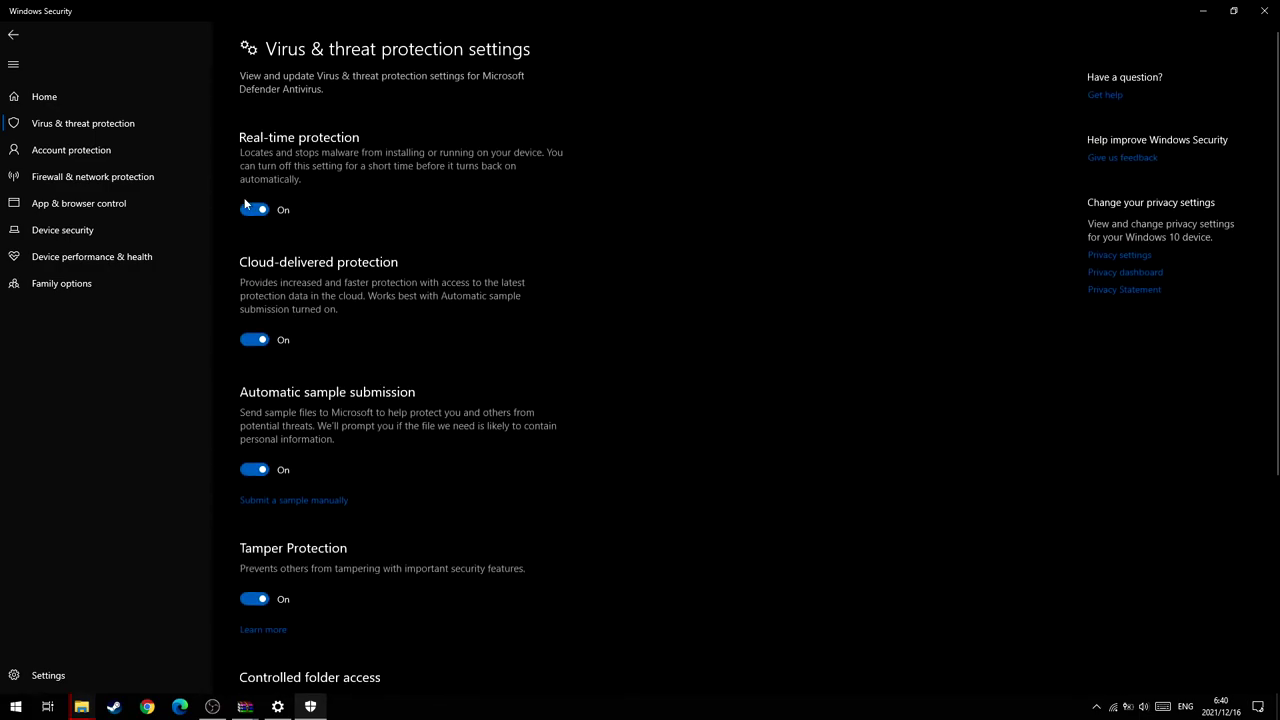
{"action": "left_click", "coordinate": [255, 209]}
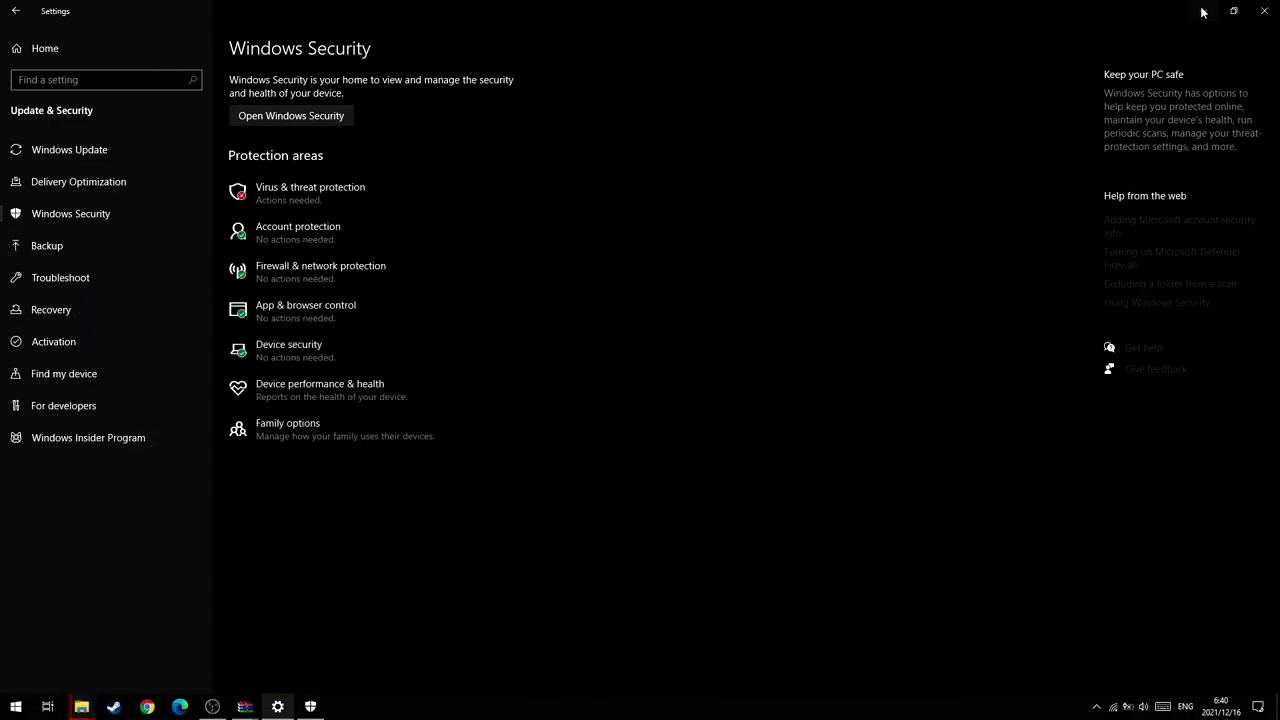
Step: Retry the interrupted Patch Builder.exe extraction and extract unfself.zip directly into the Bahan folder
{"action": "left_click", "coordinate": [1202, 12]}
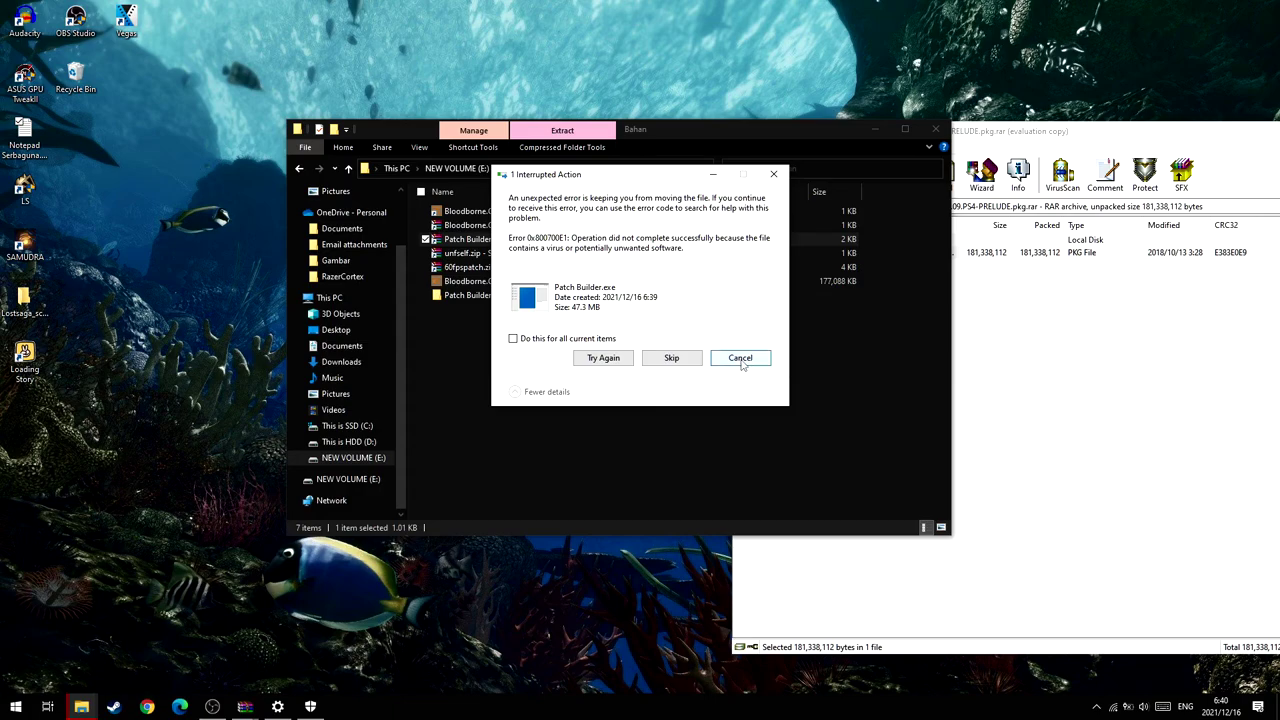
{"action": "left_click", "coordinate": [603, 357]}
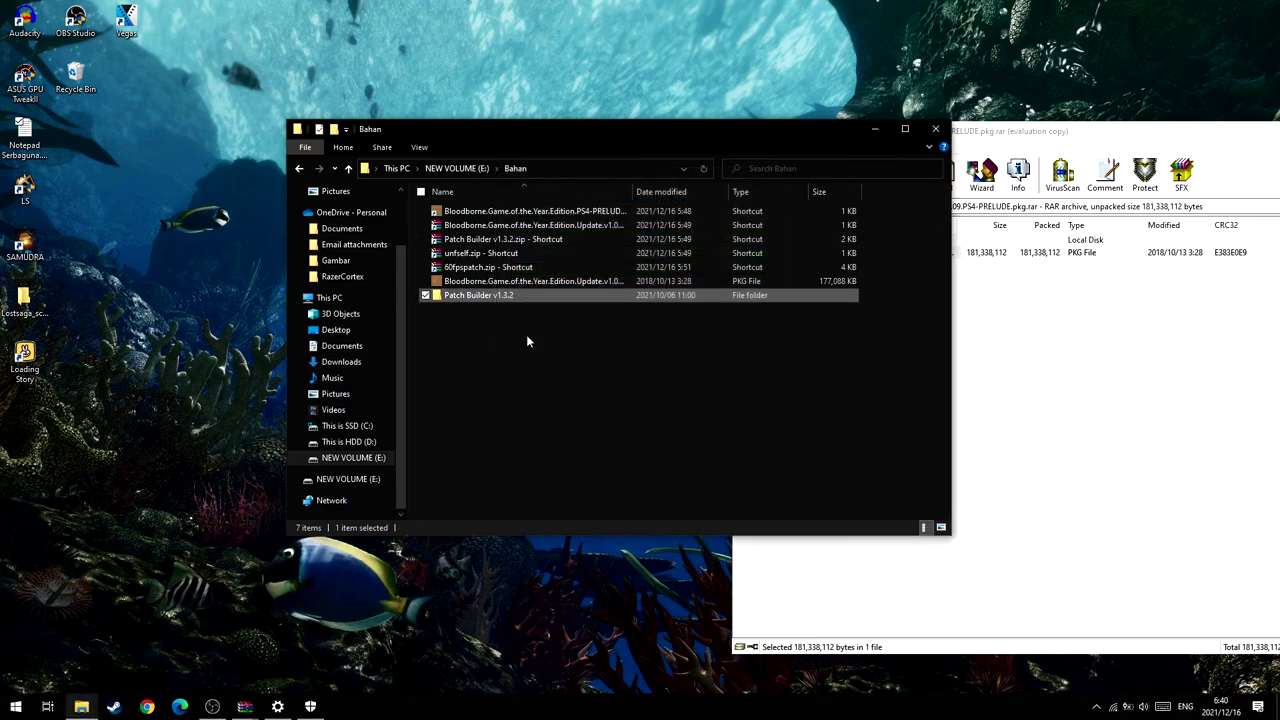
{"action": "double_click", "coordinate": [472, 253]}
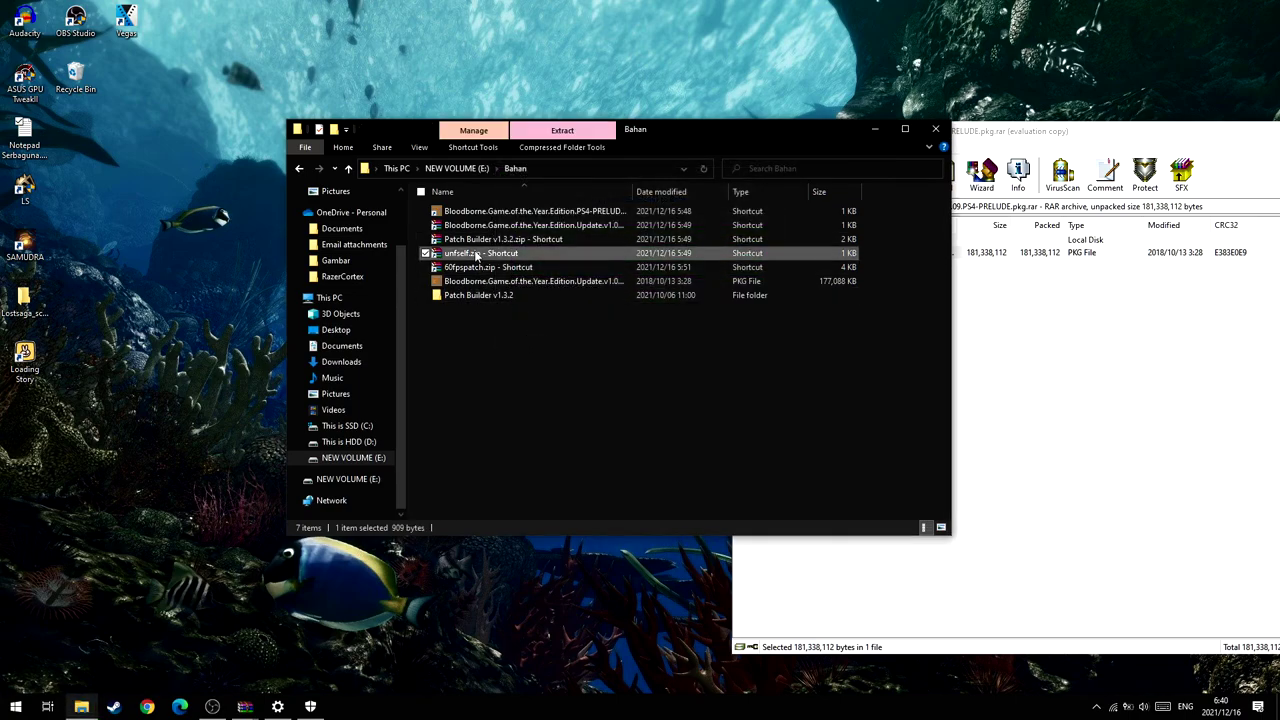
{"action": "right_click", "coordinate": [472, 253]}
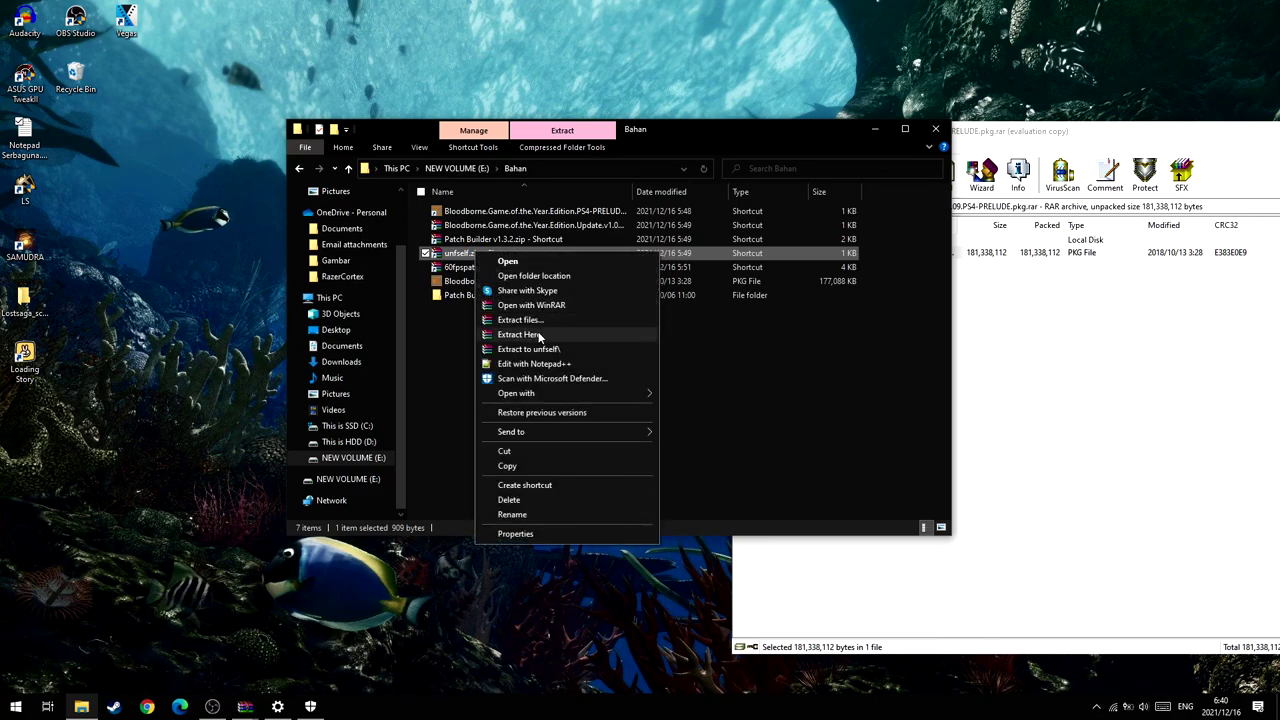
{"action": "left_click", "coordinate": [540, 334]}
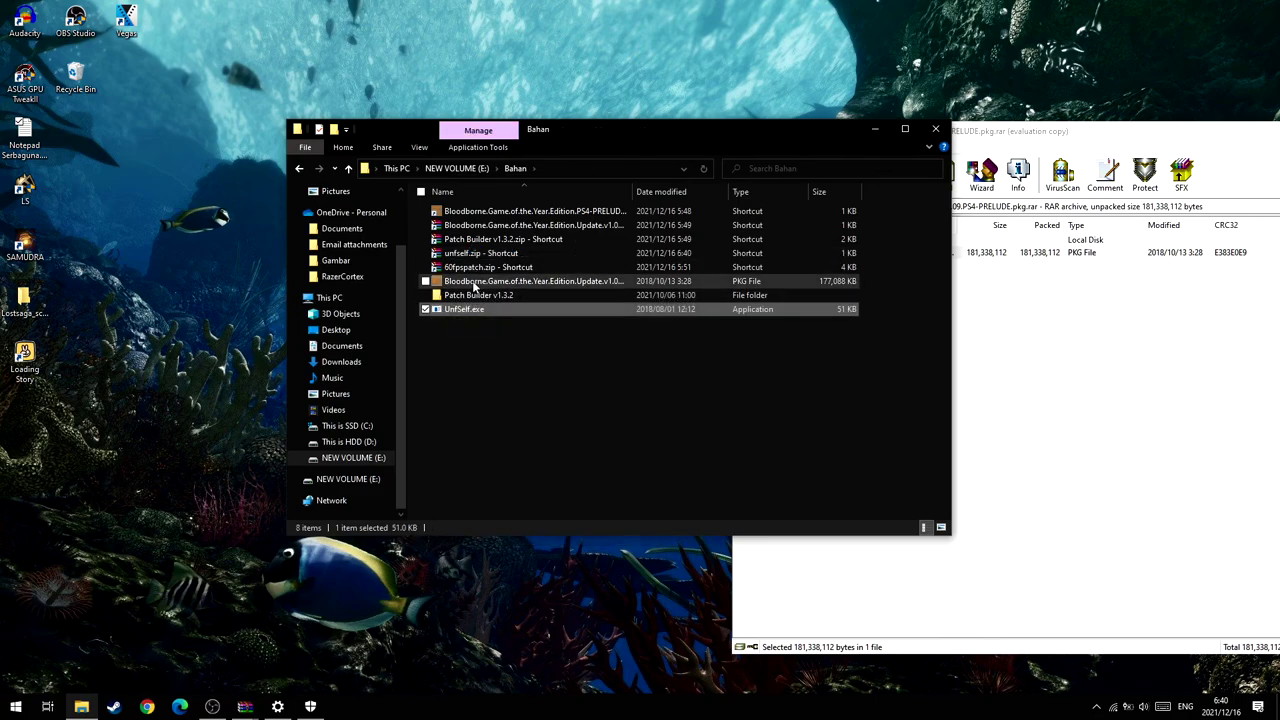
Step: Launch Patch Builder.exe from the Patch Builder v1.3.2 folder and return to the Bahan folder
{"action": "left_click", "coordinate": [477, 298]}
{"action": "double_click", "coordinate": [477, 297]}
{"action": "left_click", "coordinate": [475, 211]}
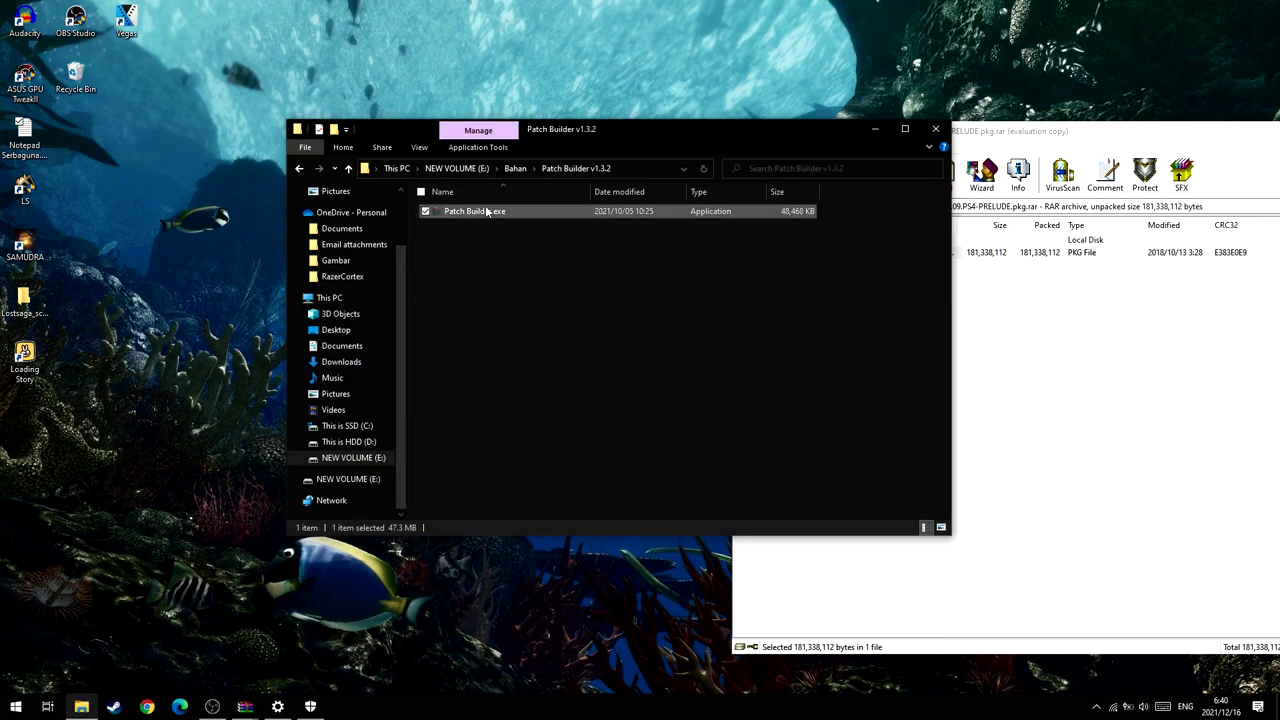
{"action": "left_click", "coordinate": [300, 169]}
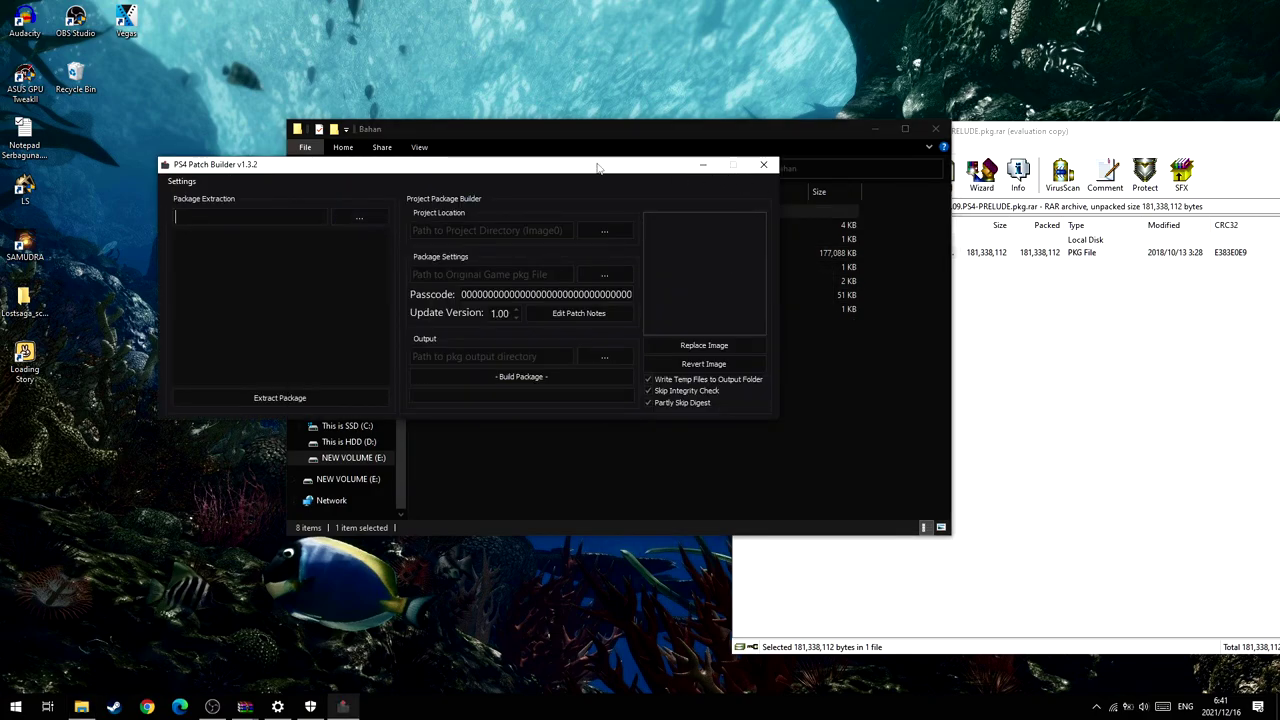
{"action": "left_click", "coordinate": [713, 134]}
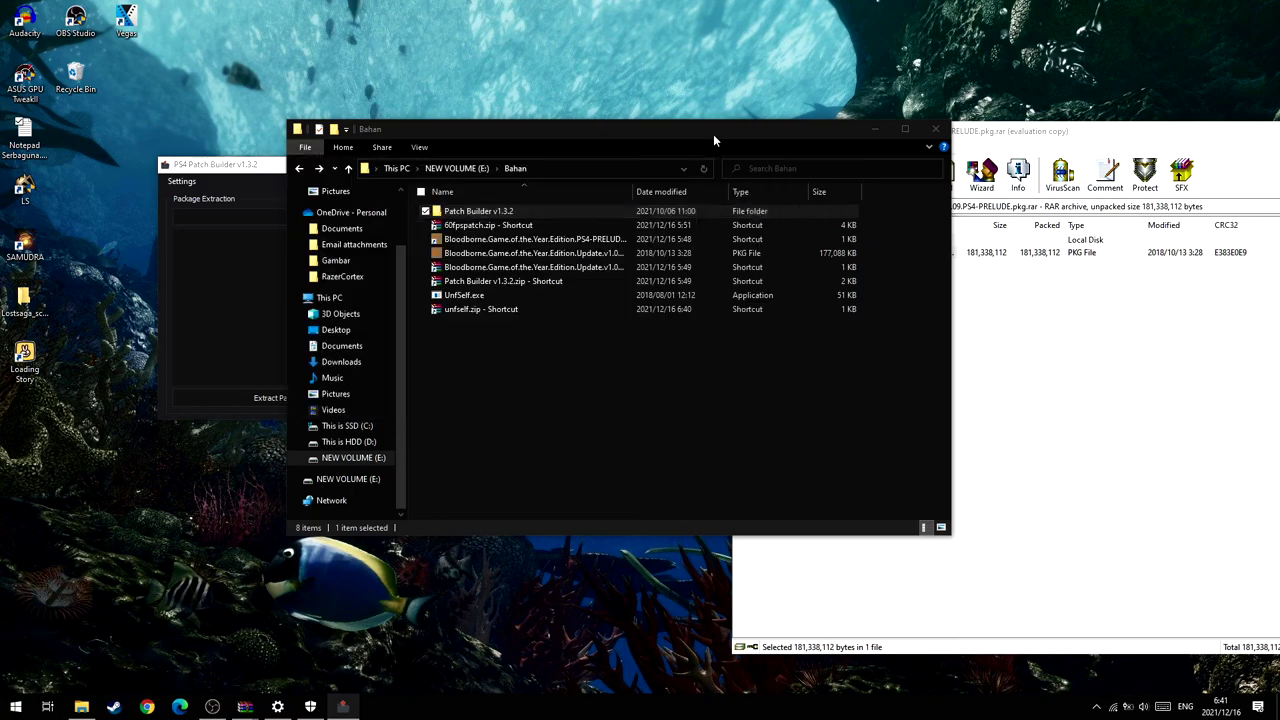
Step: Load the Bloodborne v1.09 update PKG for extraction in PS4 Patch Builder and export all of its files to E:\Bahan
{"action": "left_click", "coordinate": [508, 255]}
{"action": "left_click_drag", "start_coordinate": [508, 258], "coordinate": [218, 220]}
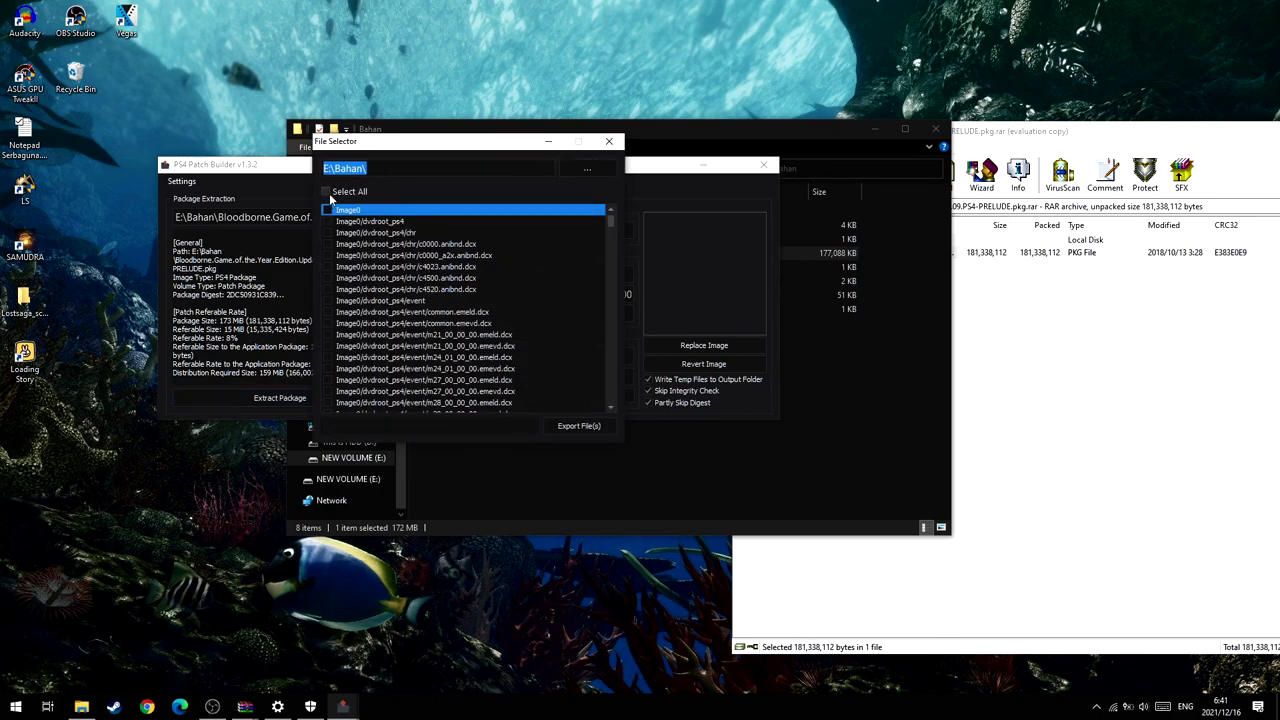
{"action": "left_click", "coordinate": [324, 191]}
{"action": "left_click", "coordinate": [588, 426]}
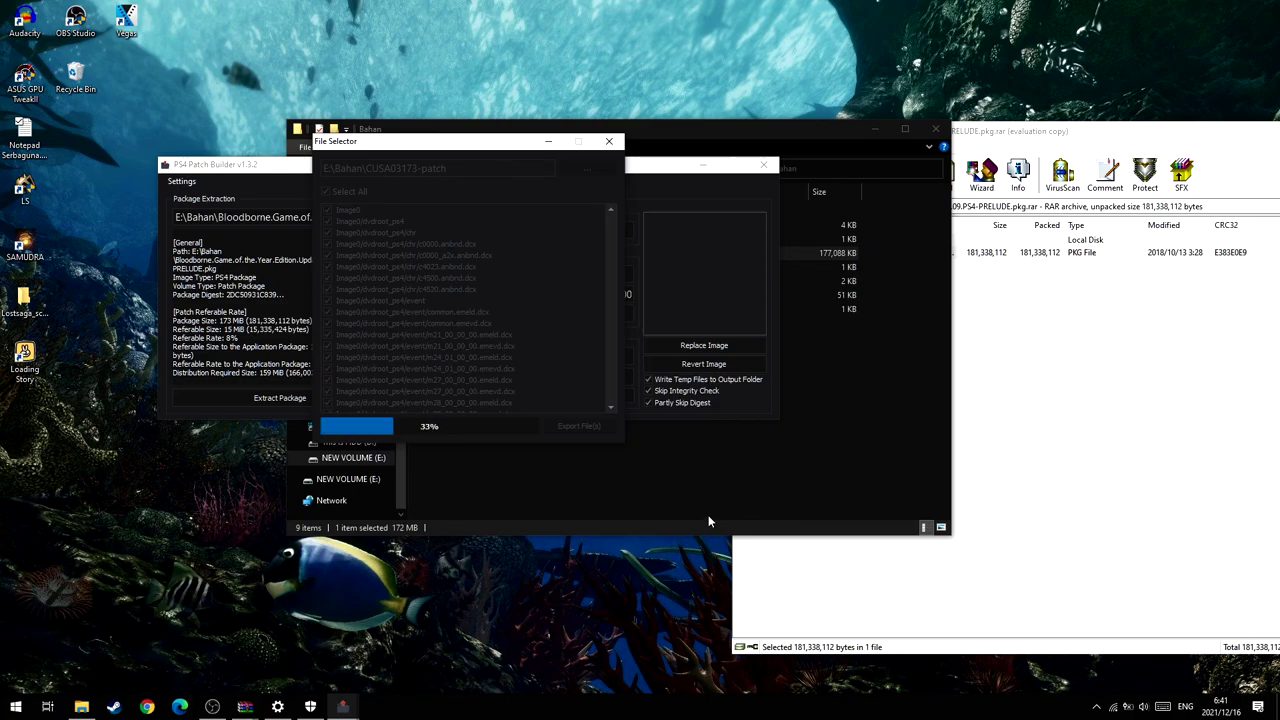
Step: Examine the exported files in the Image0 folder of CUSA03173-patch and check the export progress in the file selector
{"action": "left_click", "coordinate": [710, 518]}
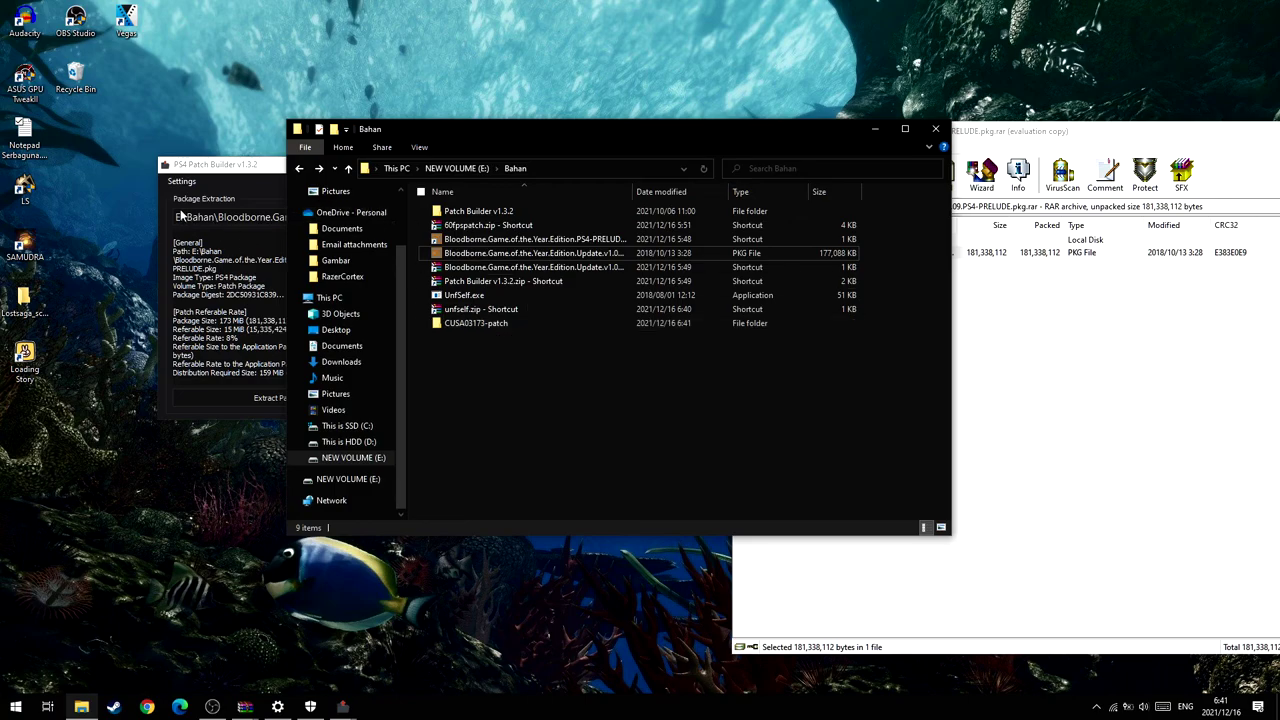
{"action": "left_click", "coordinate": [231, 167]}
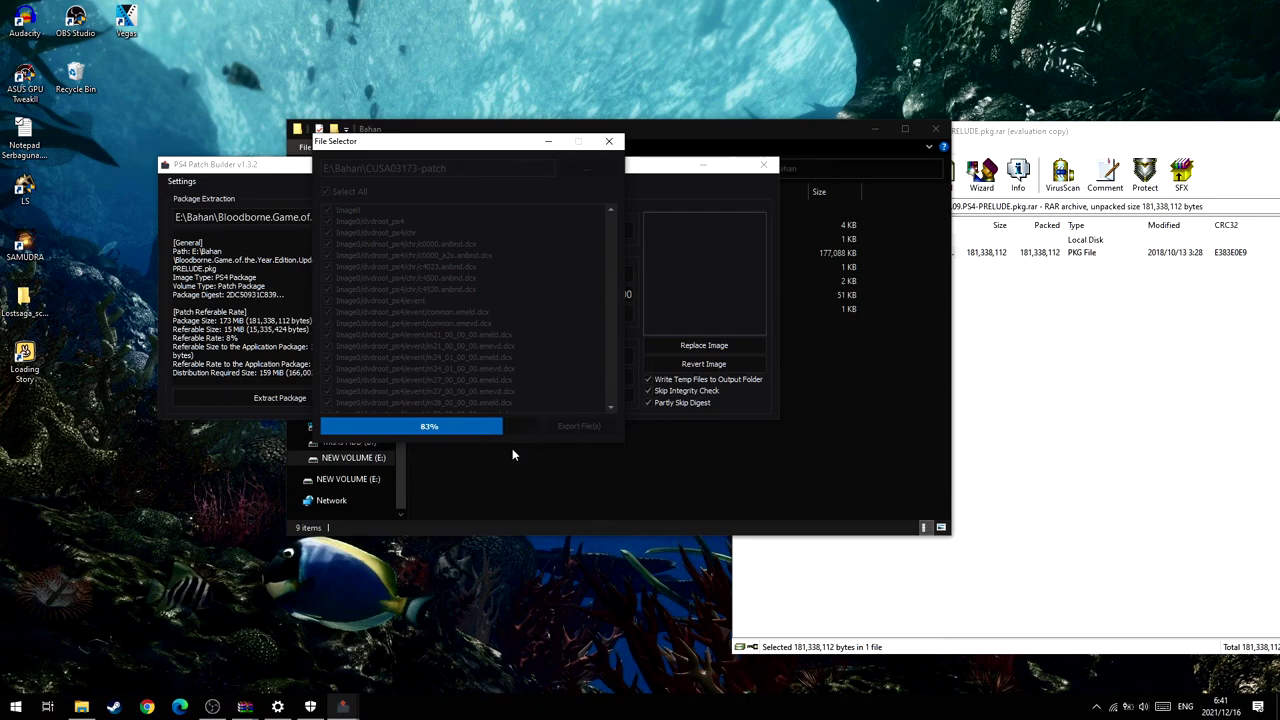
{"action": "left_click", "coordinate": [567, 466]}
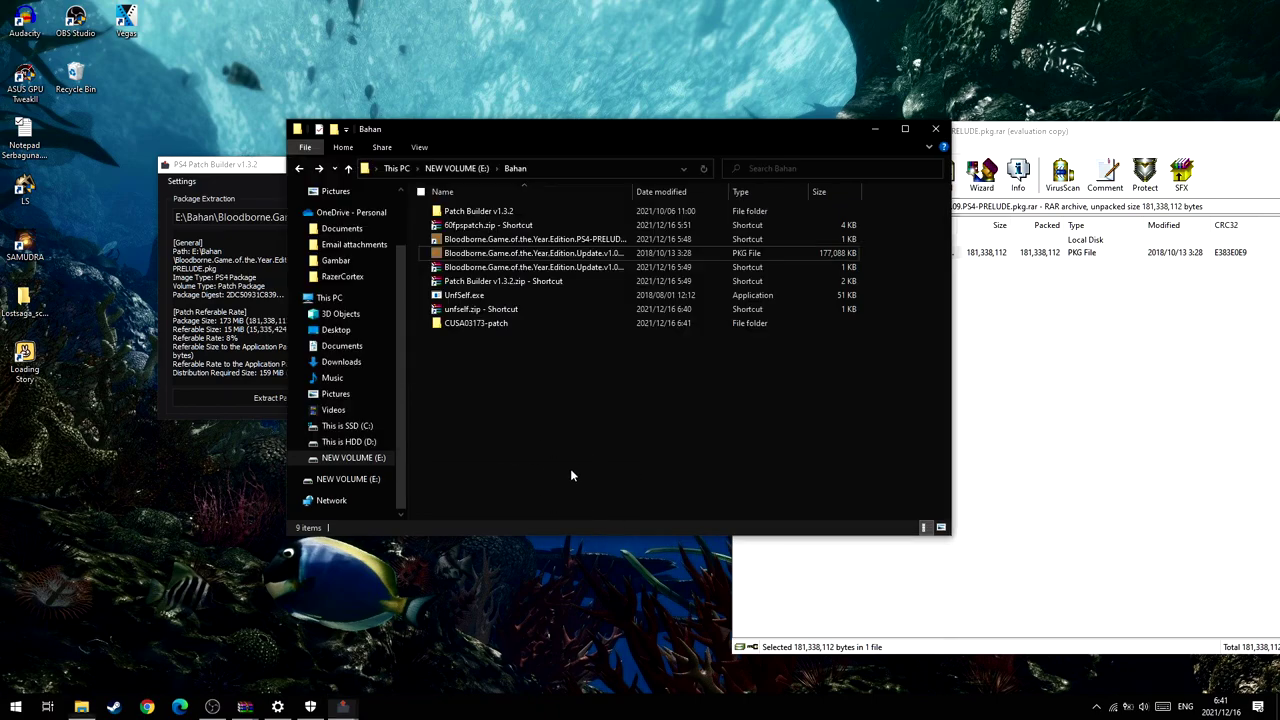
{"action": "double_click", "coordinate": [473, 323]}
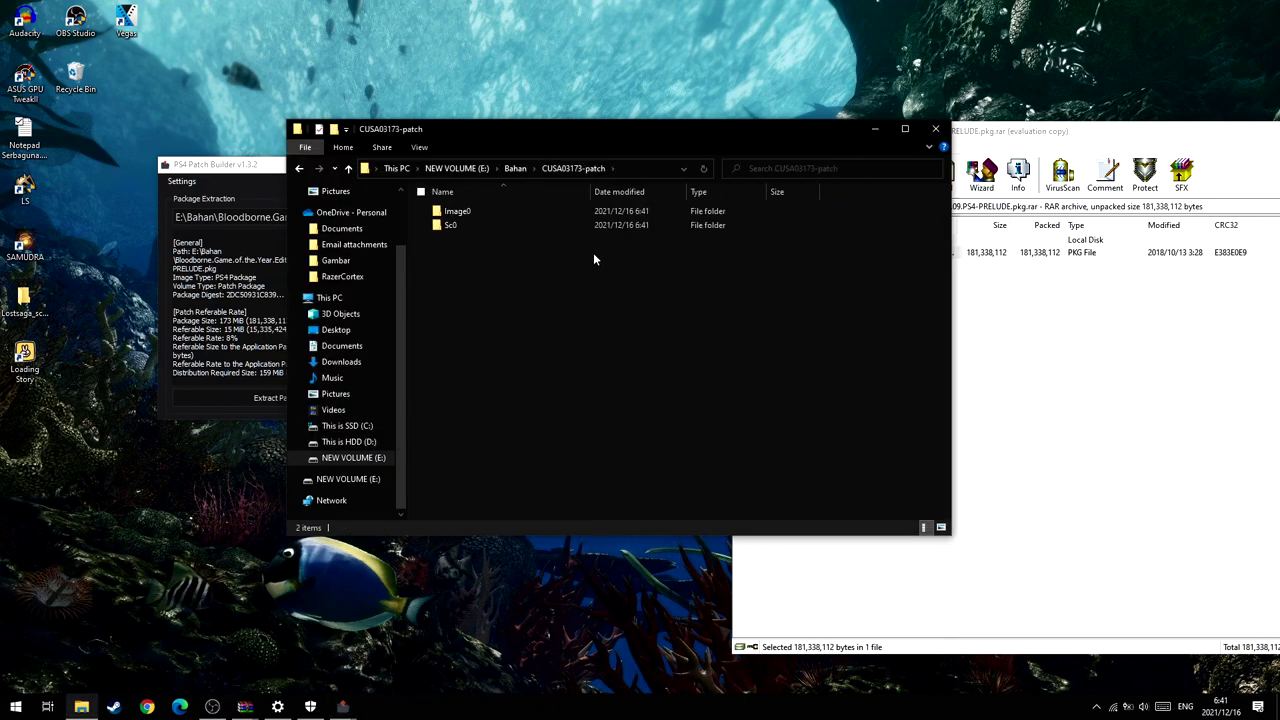
{"action": "double_click", "coordinate": [478, 212]}
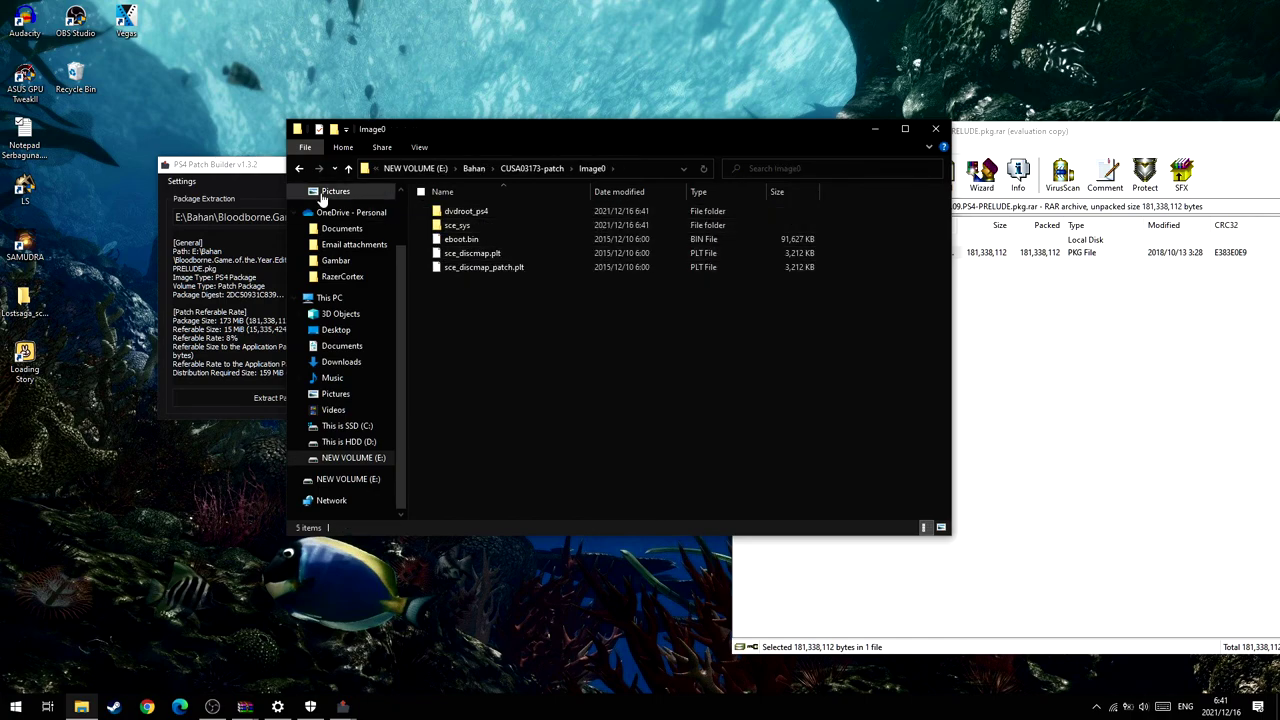
{"action": "left_click", "coordinate": [301, 171]}
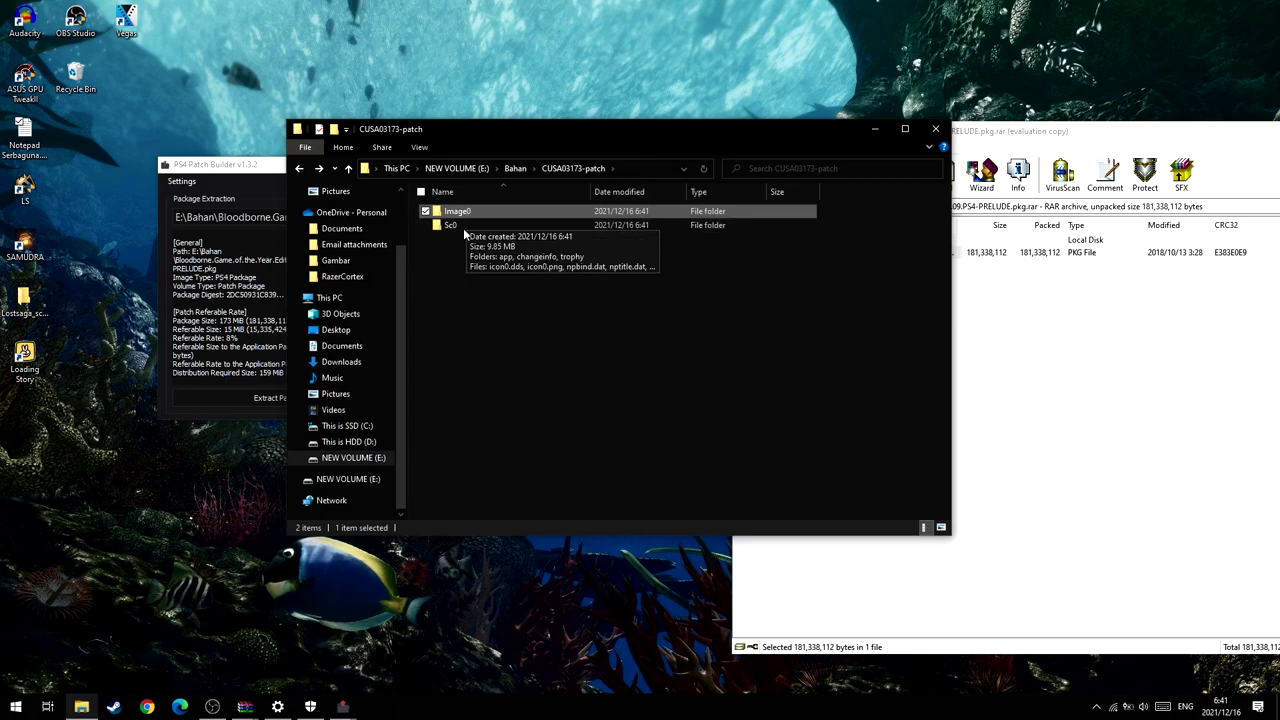
{"action": "double_click", "coordinate": [474, 210]}
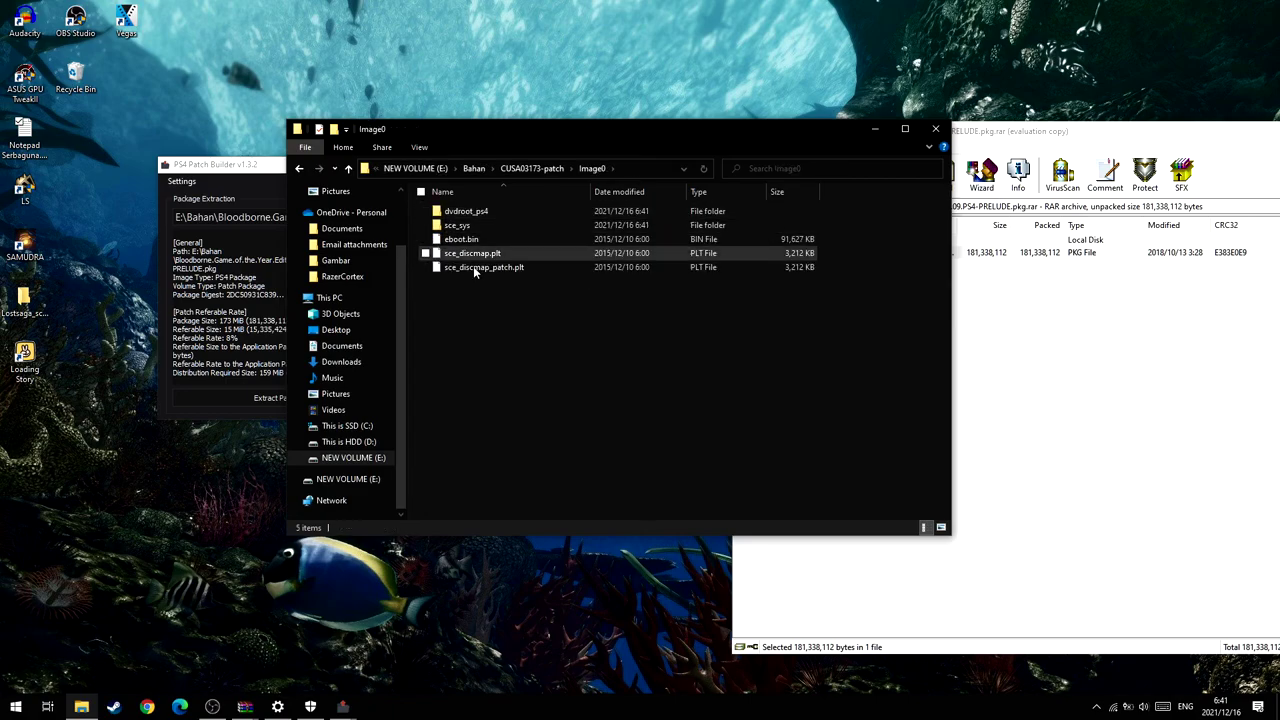
{"action": "left_click", "coordinate": [235, 167]}
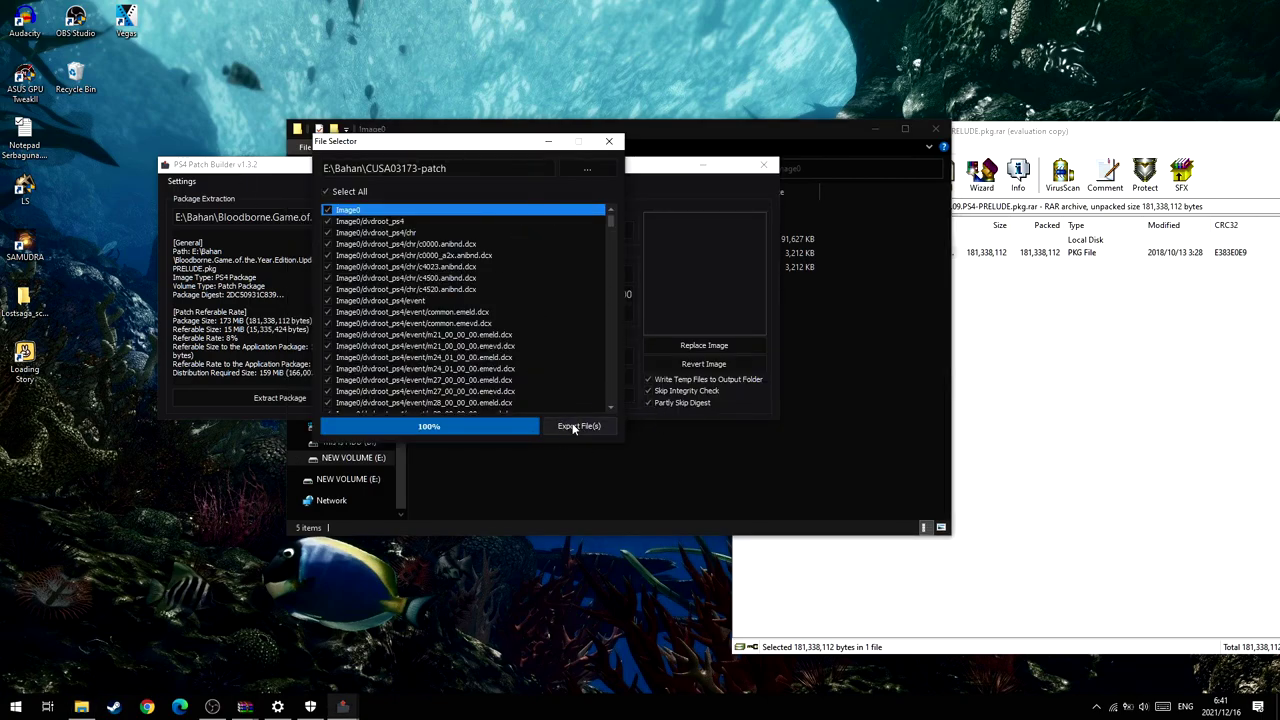
Step: Put the file selector and PS4 Patch Builder out of the way and open a second File Explorer window on Image0
{"action": "left_click", "coordinate": [608, 141]}
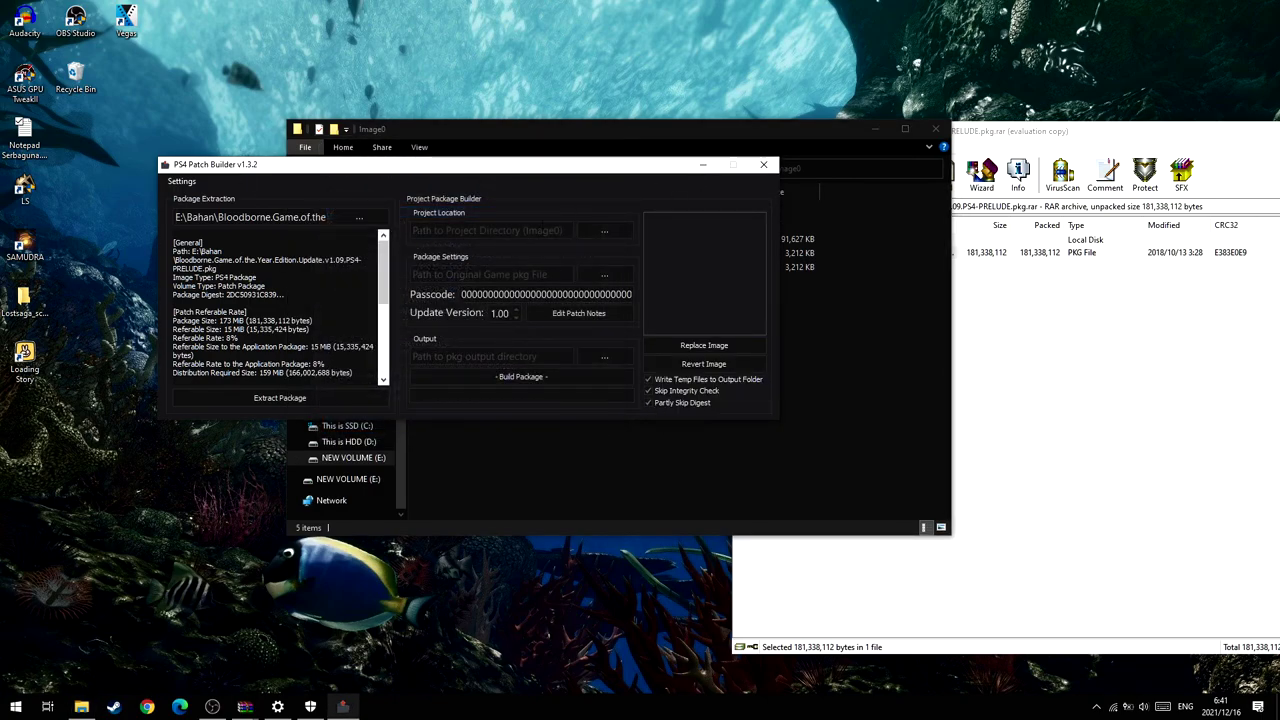
{"action": "left_click", "coordinate": [703, 164]}
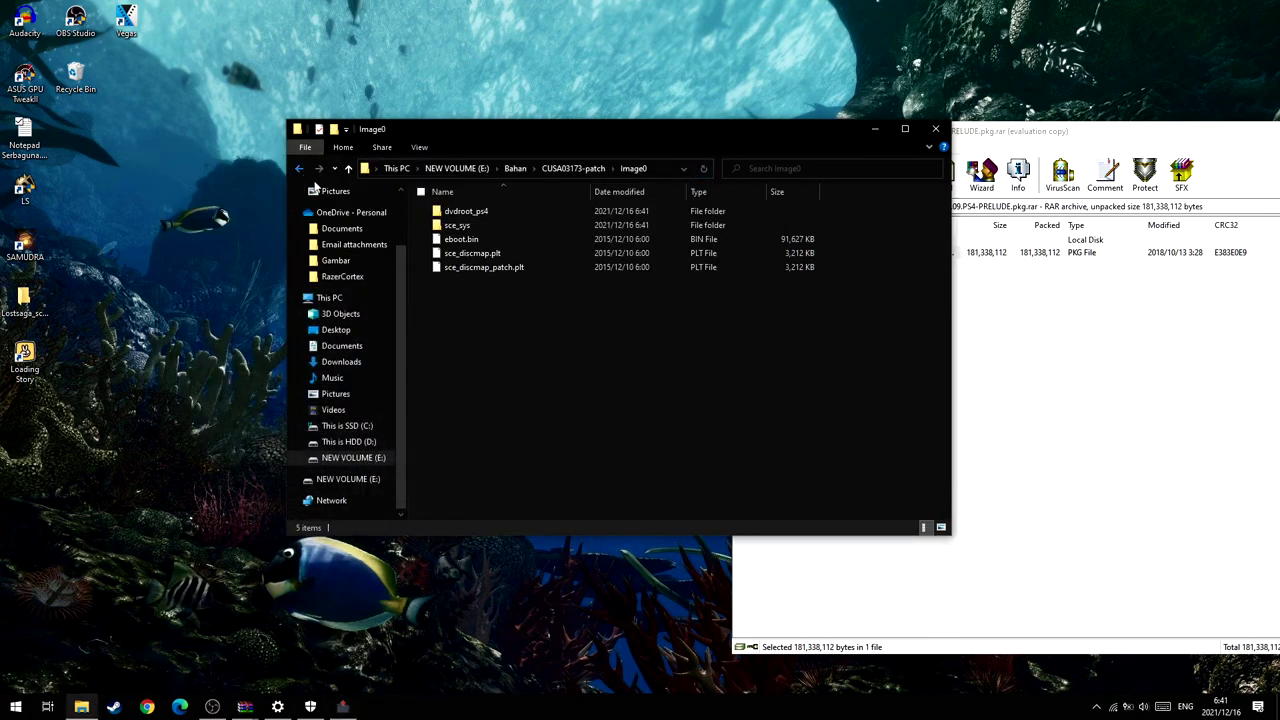
{"action": "key", "text": "ctrl+n"}
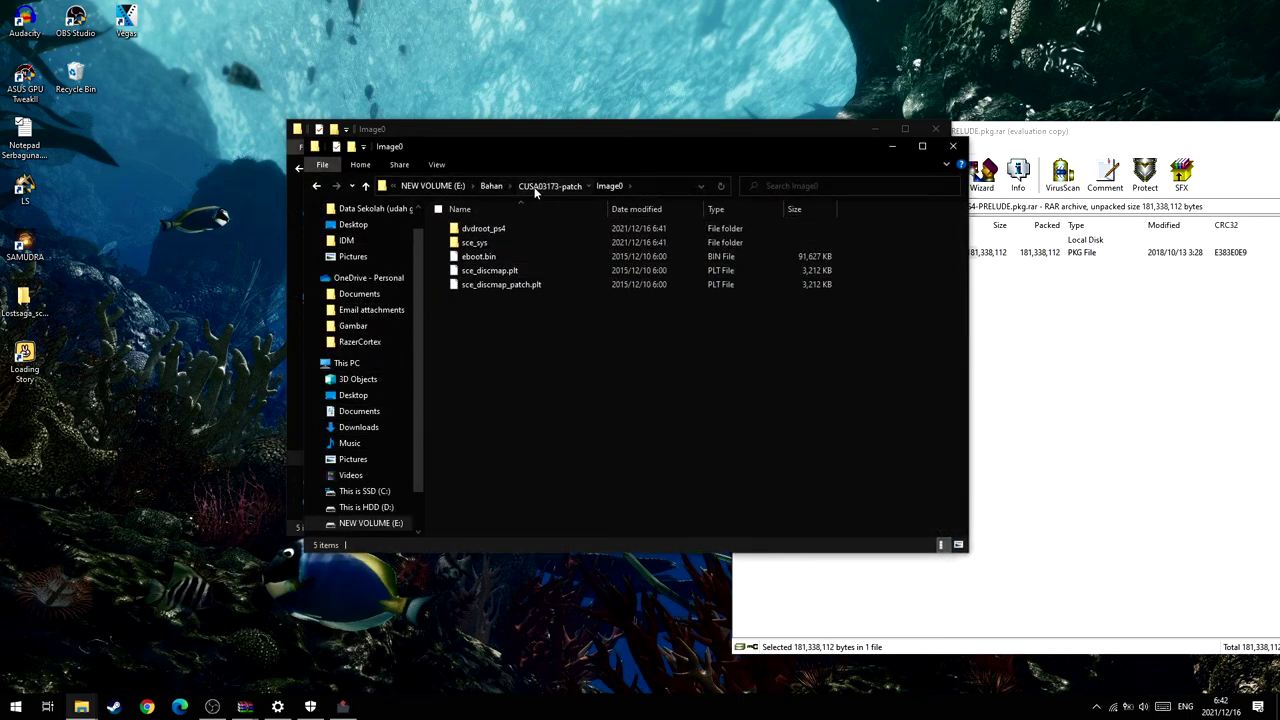
Step: Go back to the Bahan folder in the second File Explorer window and place it beside the Image0 window
{"action": "left_click", "coordinate": [538, 190]}
{"action": "left_click", "coordinate": [544, 186]}
{"action": "left_click_drag", "start_coordinate": [556, 146], "coordinate": [922, 192]}
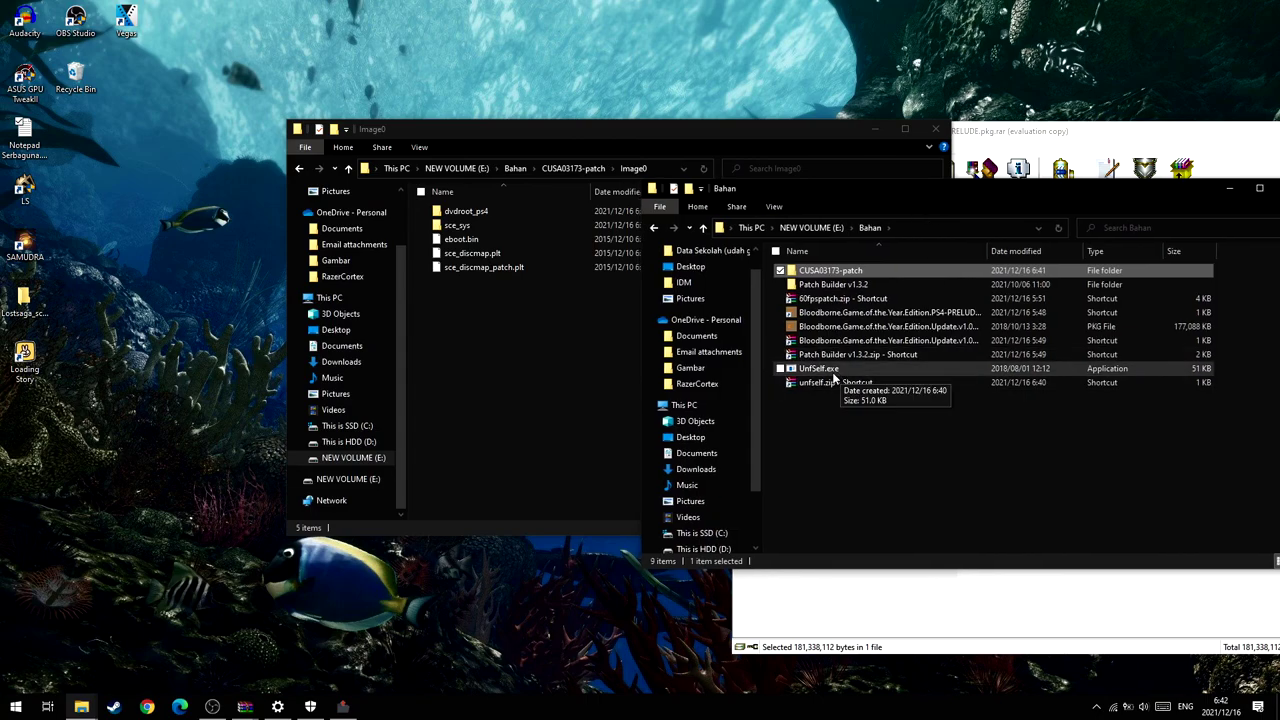
Step: Open 60fpspatch.zip from the Bahan folder and extract 720p.exe into the Image0 folder
{"action": "left_click", "coordinate": [826, 300]}
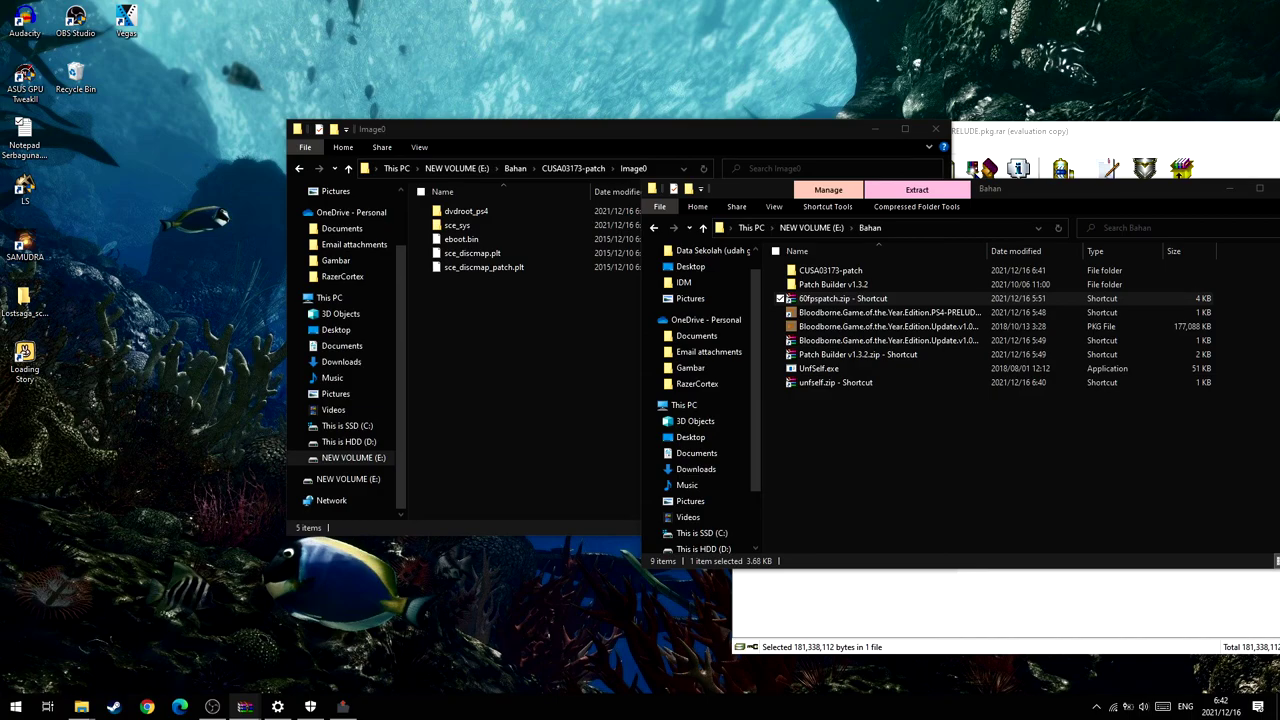
{"action": "double_click", "coordinate": [826, 300]}
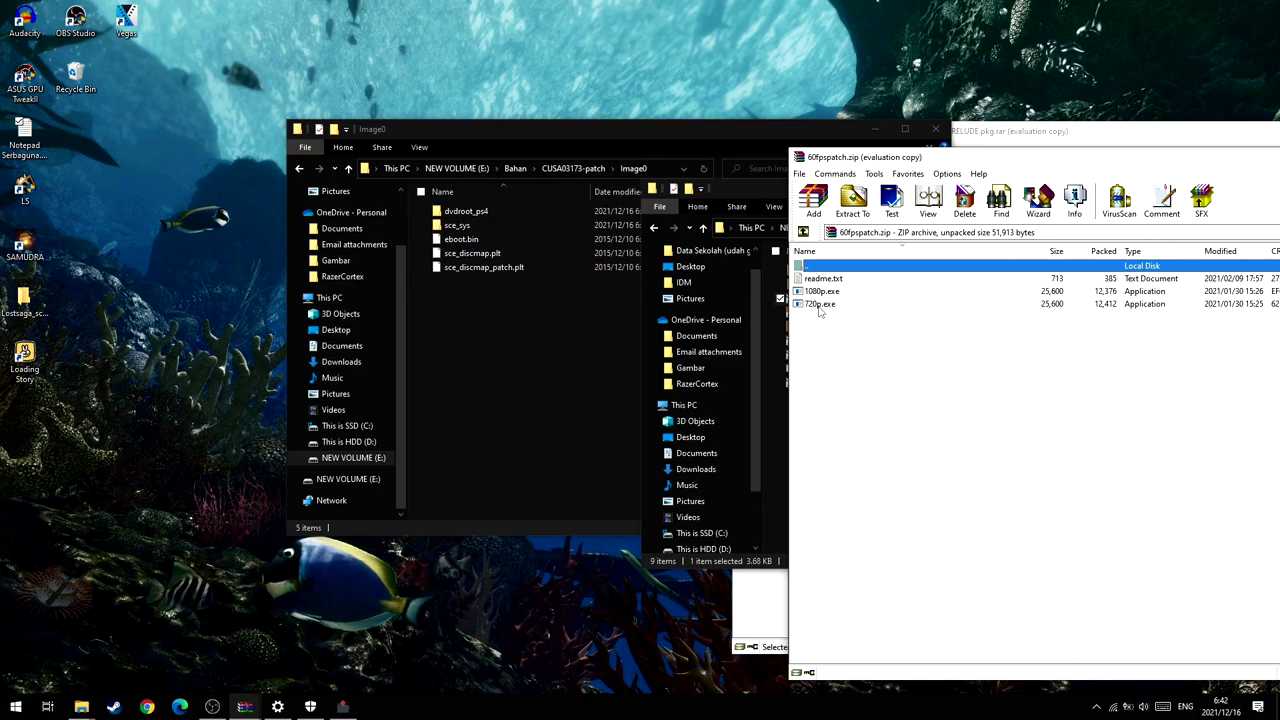
{"action": "left_click", "coordinate": [821, 306]}
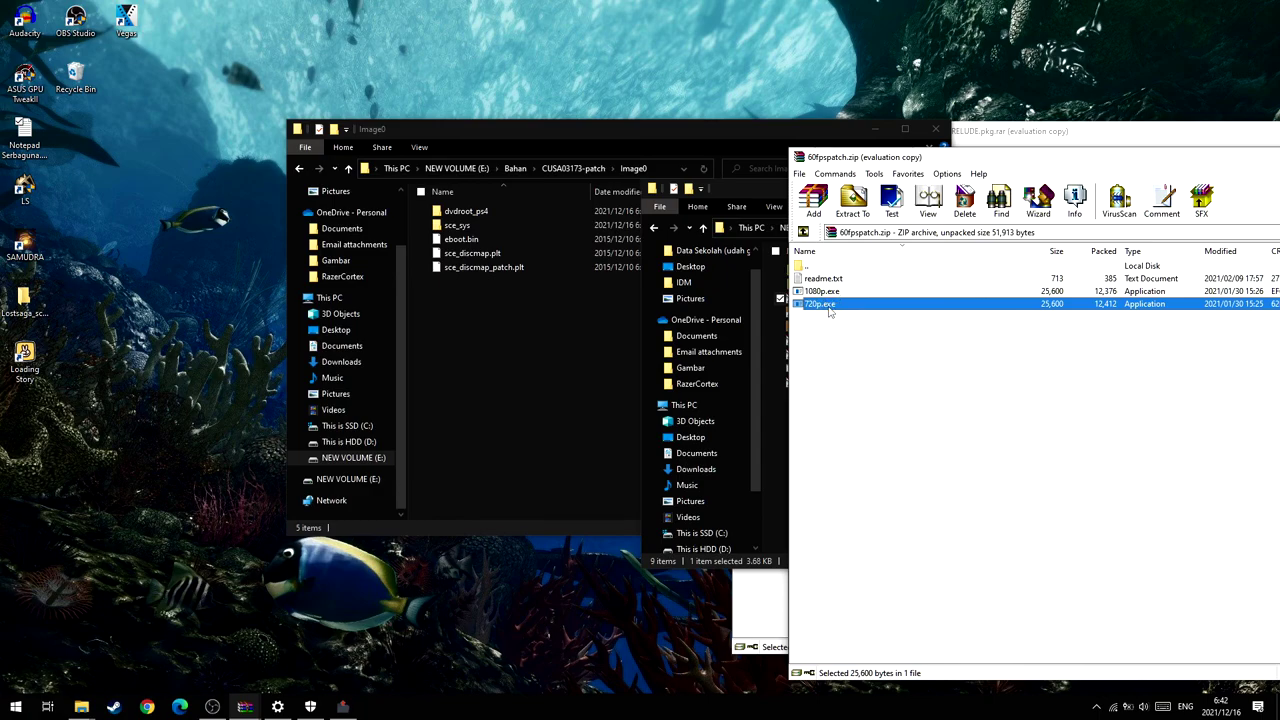
{"action": "left_click_drag", "start_coordinate": [830, 312], "coordinate": [491, 318]}
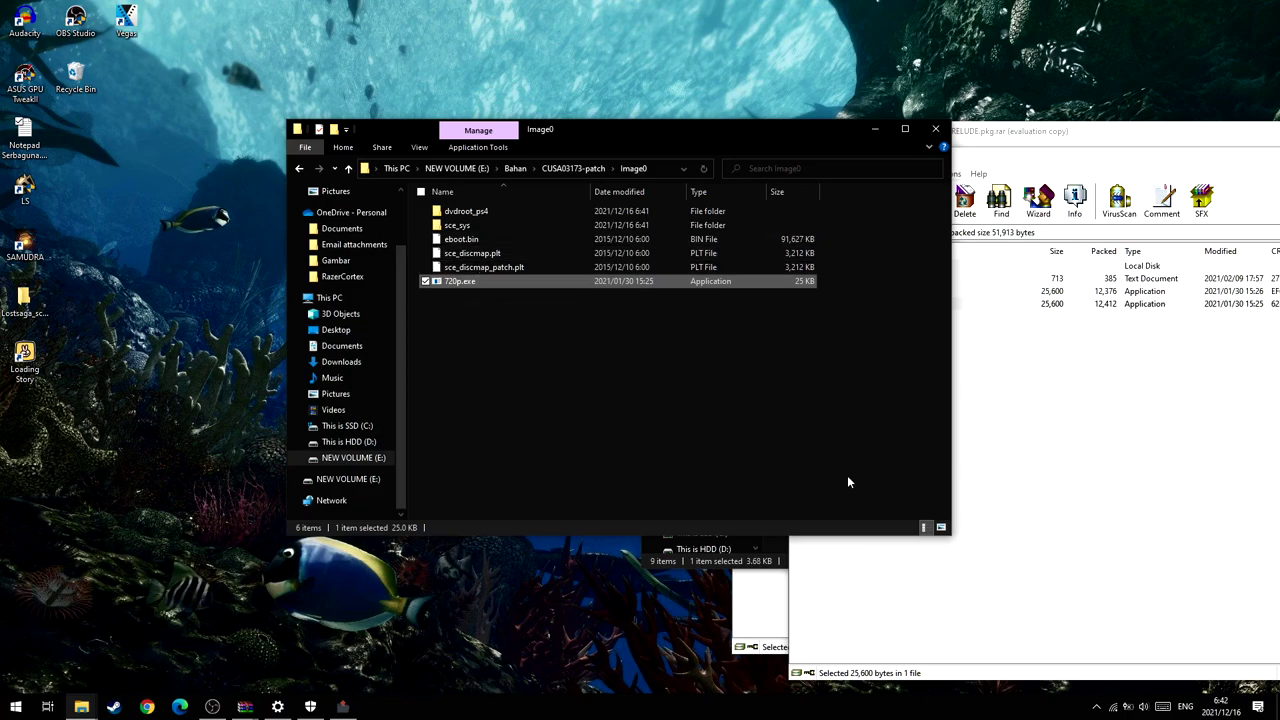
Step: Decrypt eboot.bin from Image0 with UnfSelf.exe in the Bahan folder, review the console output and close it
{"action": "mouse_move", "coordinate": [88, 708]}
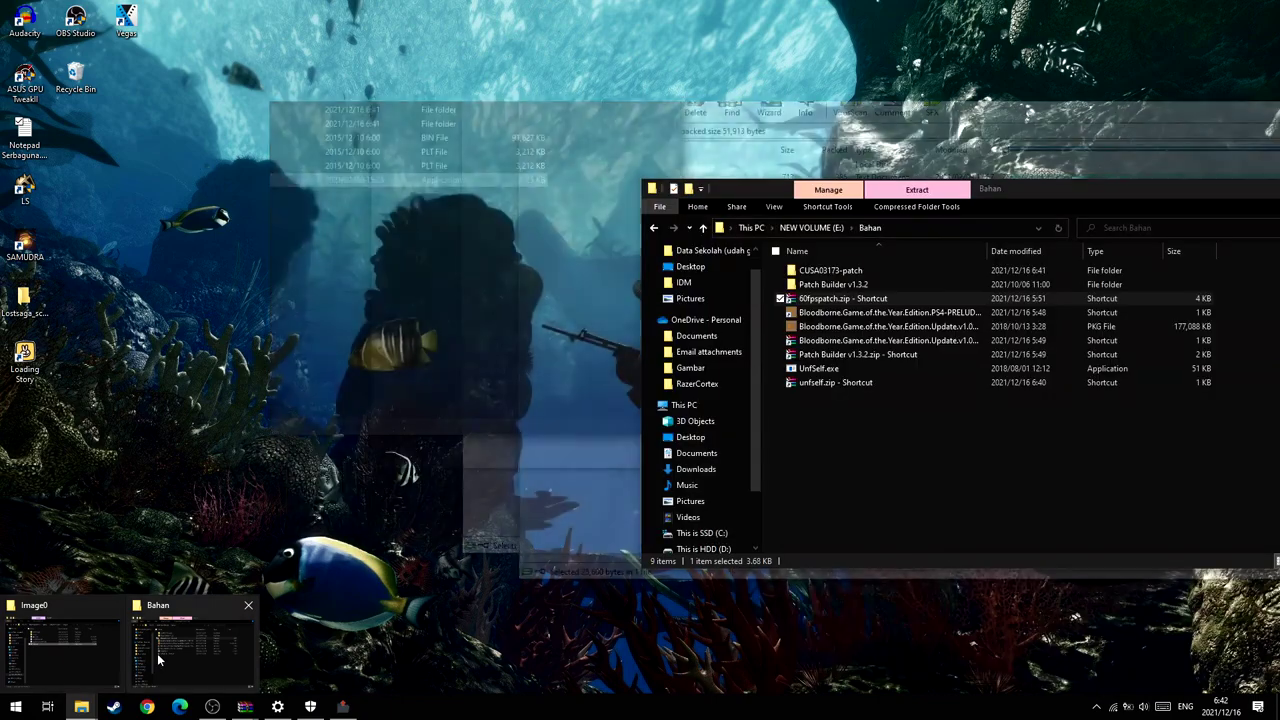
{"action": "left_click", "coordinate": [163, 656]}
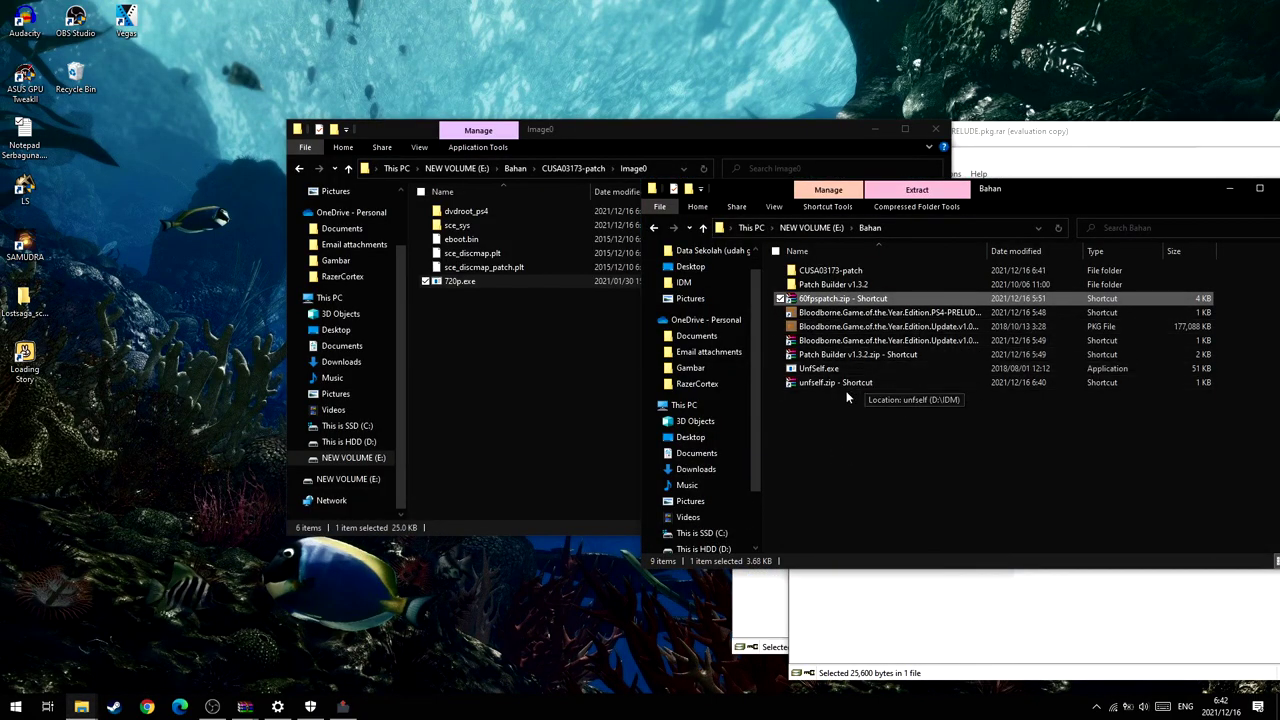
{"action": "left_click", "coordinate": [466, 240]}
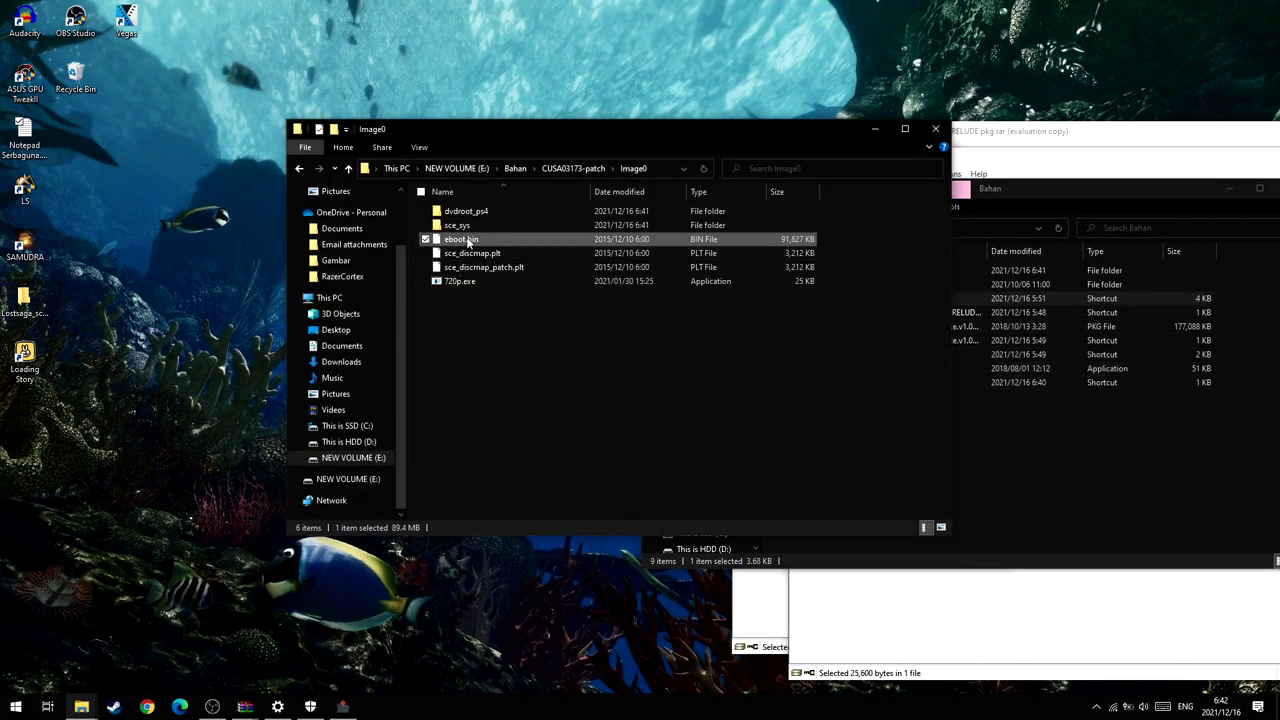
{"action": "left_click_drag", "start_coordinate": [562, 135], "coordinate": [340, 112]}
{"action": "left_click_drag", "start_coordinate": [336, 217], "coordinate": [805, 368]}
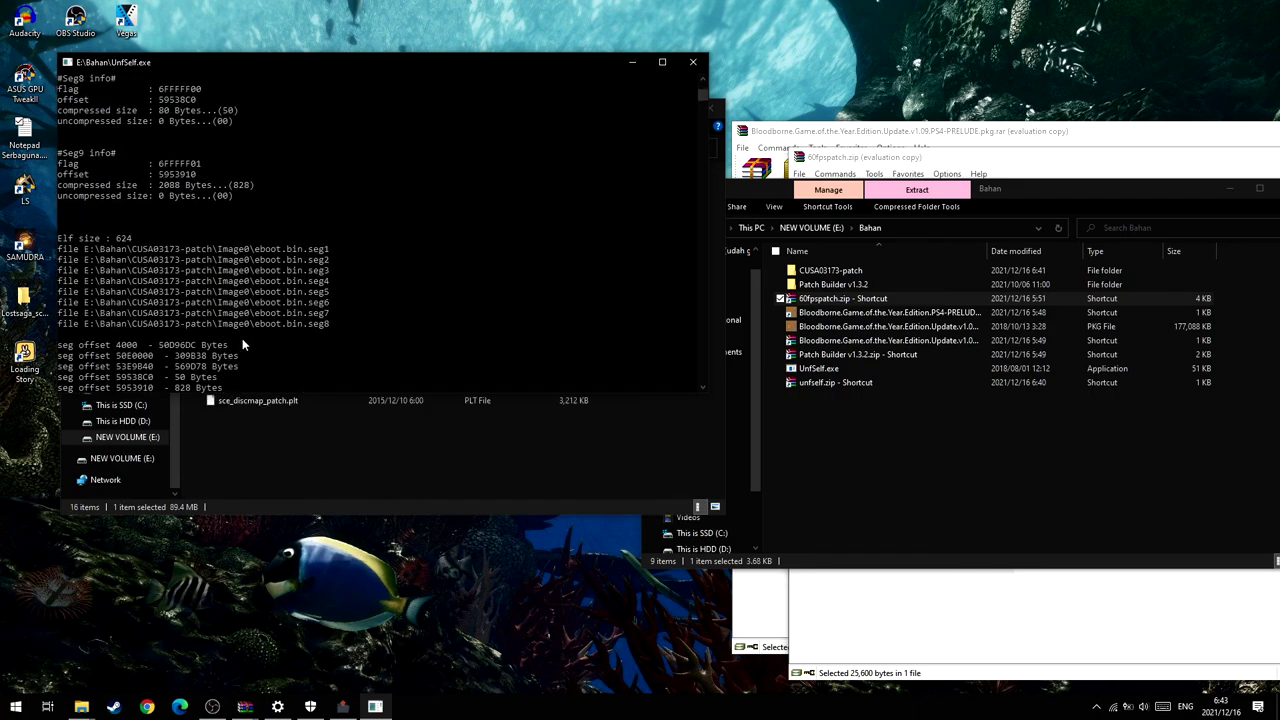
{"action": "scroll", "coordinate": [214, 276], "scroll_direction": "down", "scroll_amount": 1}
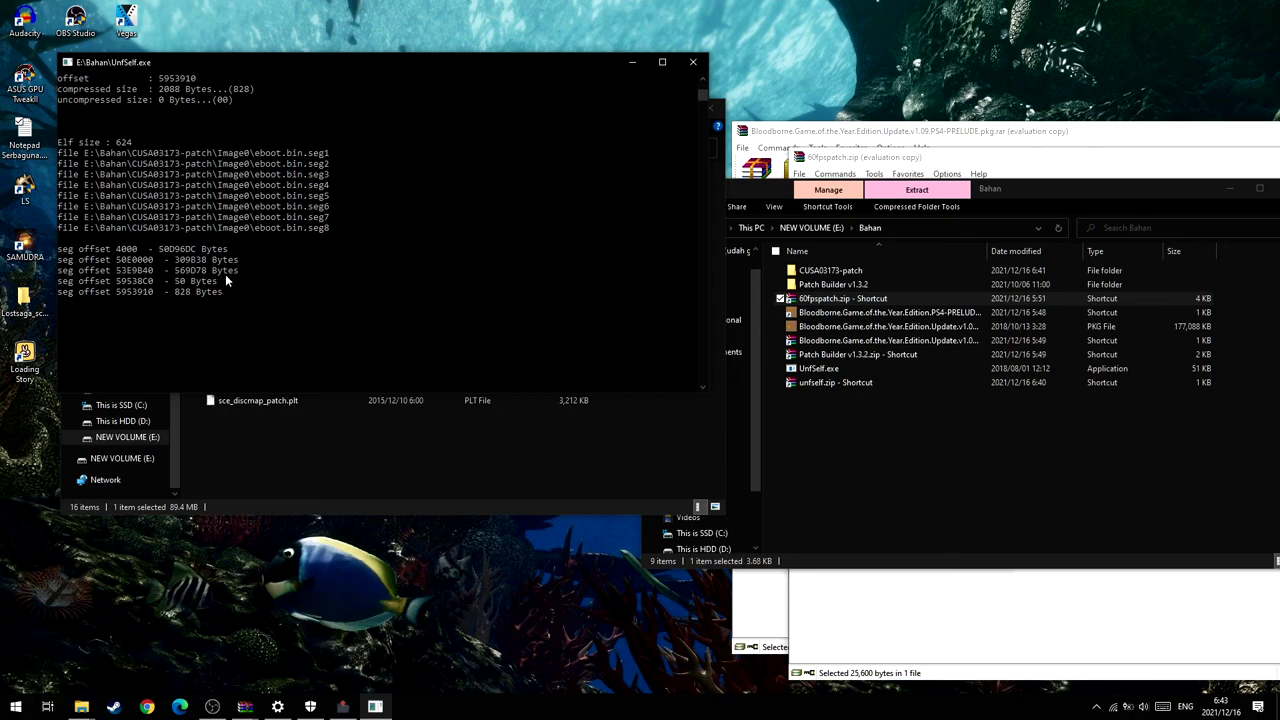
{"action": "scroll", "coordinate": [252, 286], "scroll_direction": "up", "scroll_amount": 10}
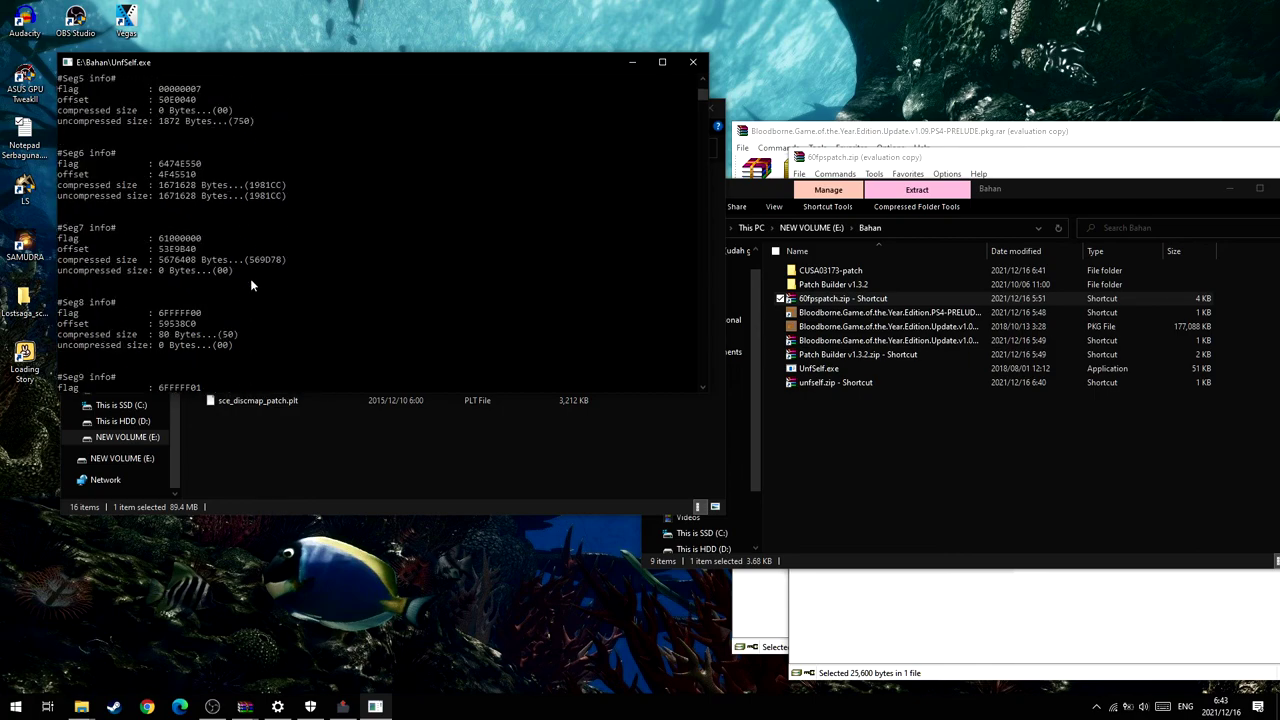
{"action": "scroll", "coordinate": [251, 284], "scroll_direction": "down", "scroll_amount": 10}
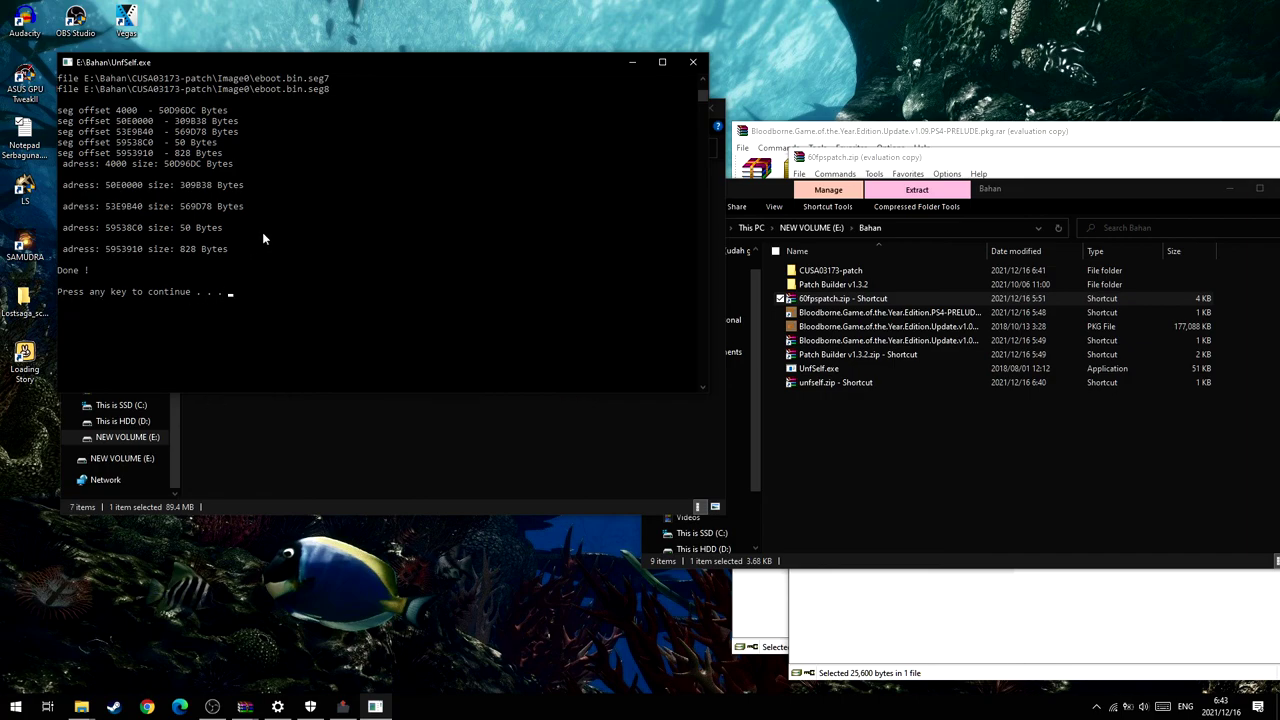
{"action": "left_click", "coordinate": [314, 303]}
{"action": "key", "text": "Escape"}
{"action": "key", "text": "Return"}
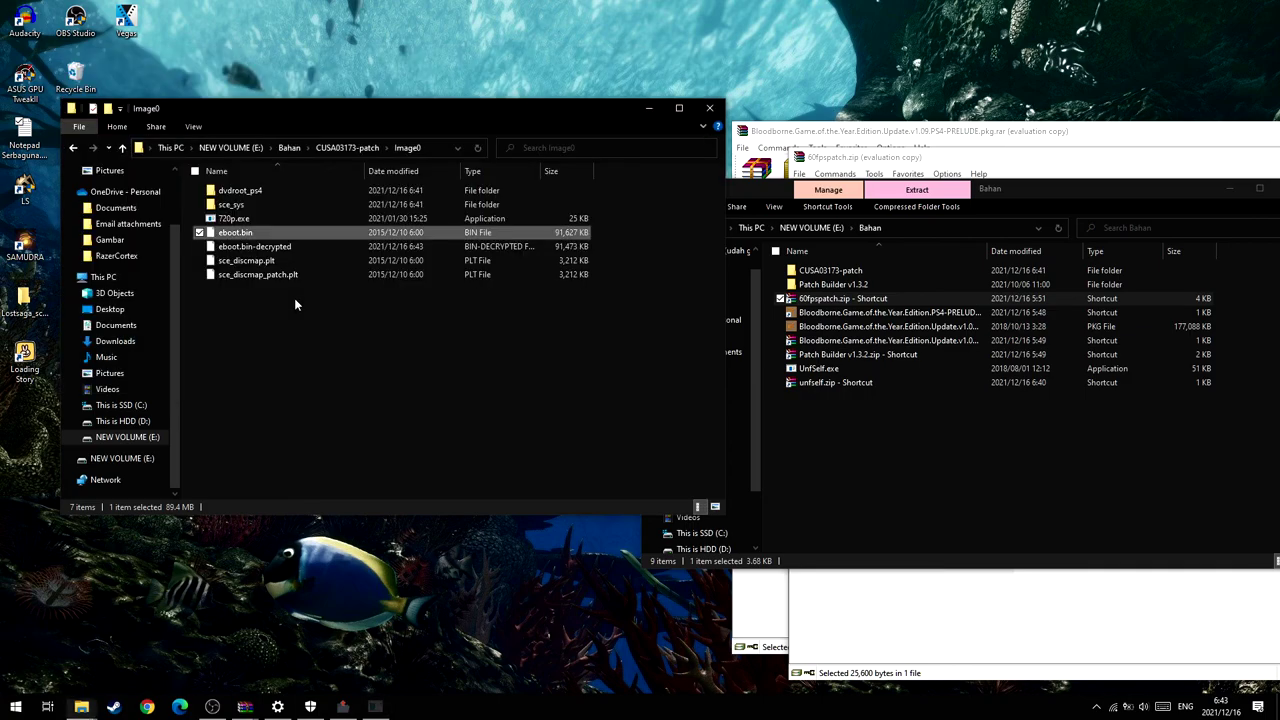
Step: Permanently delete the original eboot.bin from the Image0 folder
{"action": "left_click", "coordinate": [274, 249]}
{"action": "left_click", "coordinate": [252, 236]}
{"action": "key", "text": "shift+Delete"}
{"action": "key", "text": "Return"}
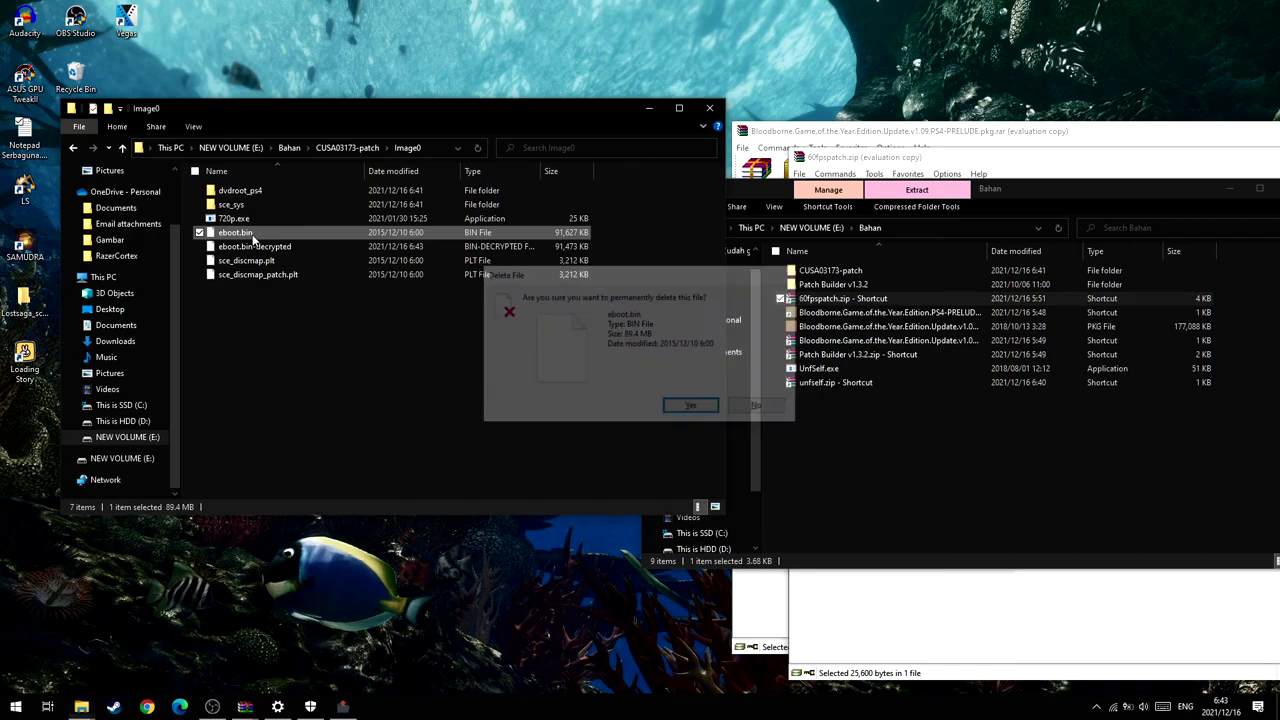
Step: Rename eboot.bin-decrypted in Image0 to eboot.bin and accept the extension change
{"action": "right_click", "coordinate": [260, 237]}
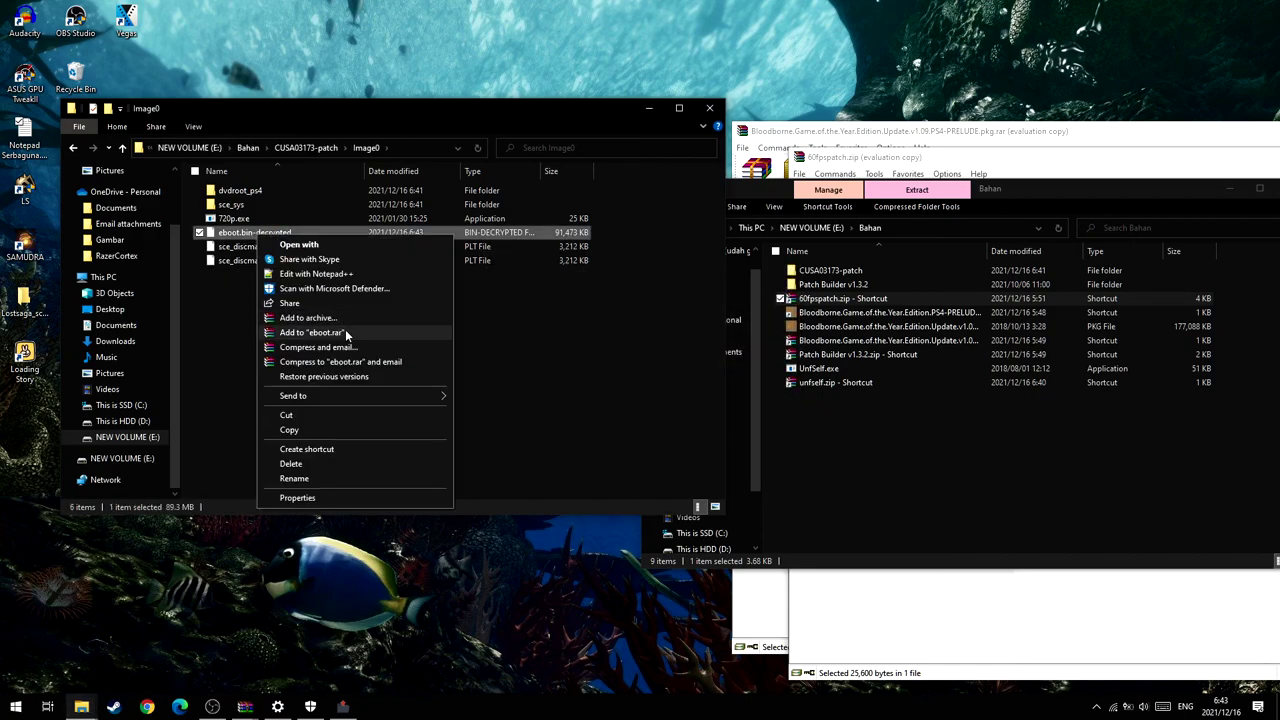
{"action": "left_click", "coordinate": [313, 481]}
{"action": "key", "text": "End"}
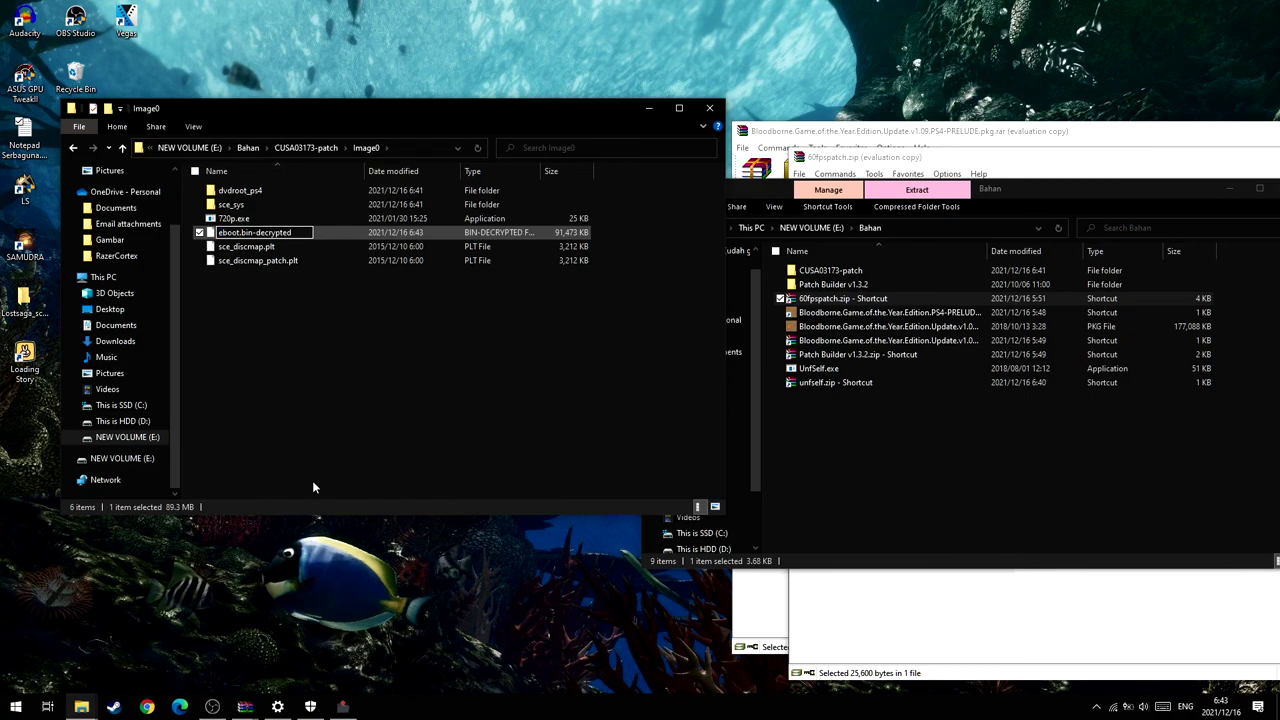
{"action": "key", "text": "BackSpace"}
{"action": "key", "text": "BackSpace"}
{"action": "key", "text": "BackSpace"}
{"action": "key", "text": "BackSpace"}
{"action": "key", "text": "BackSpace"}
{"action": "key", "text": "BackSpace"}
{"action": "key", "text": "BackSpace"}
{"action": "key", "text": "BackSpace"}
{"action": "key", "text": "BackSpace"}
{"action": "key", "text": "BackSpace"}
{"action": "key", "text": "Return"}
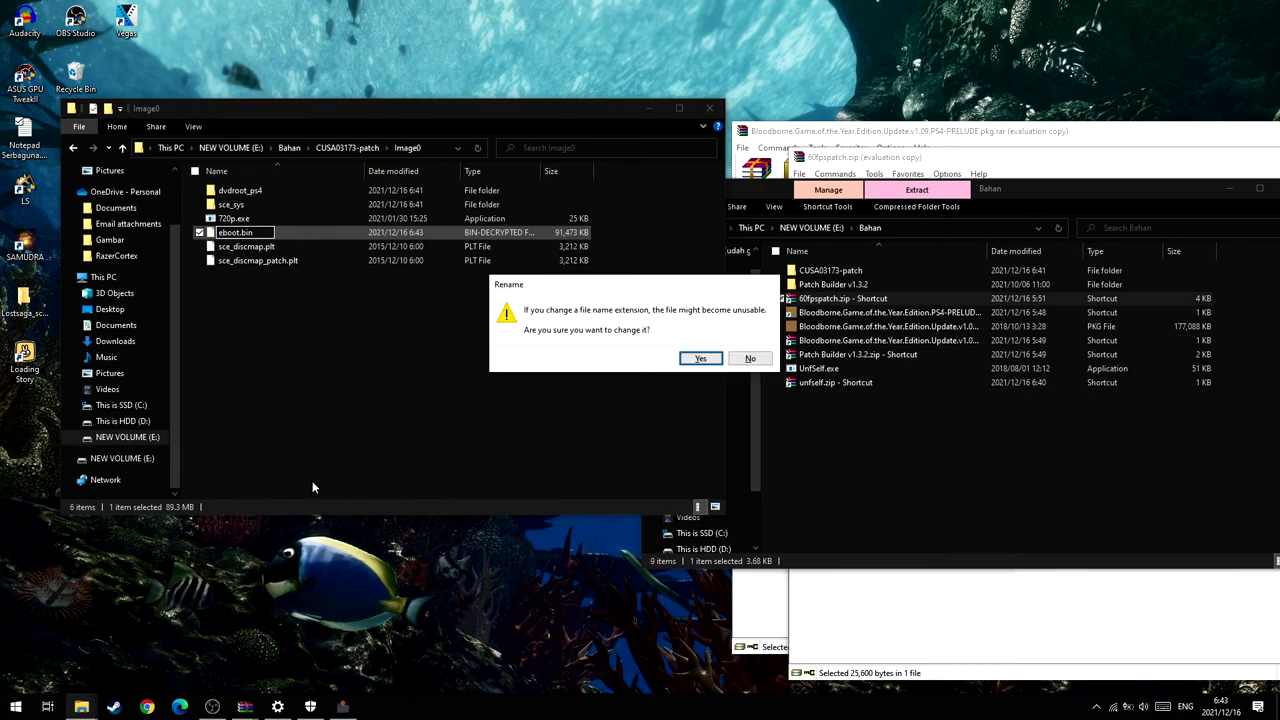
{"action": "left_click", "coordinate": [705, 364]}
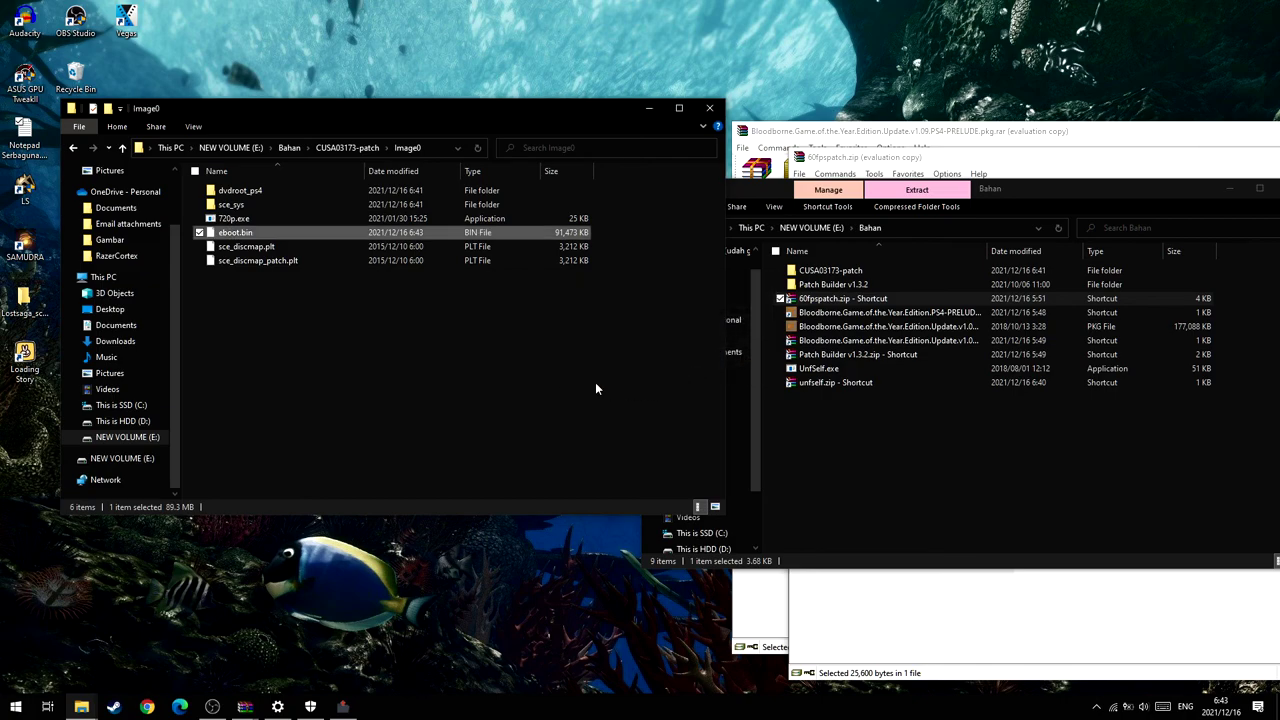
Step: Run 720p.exe in Image0 to patch eboot.bin, close its console and permanently delete 720p.exe
{"action": "double_click", "coordinate": [241, 222]}
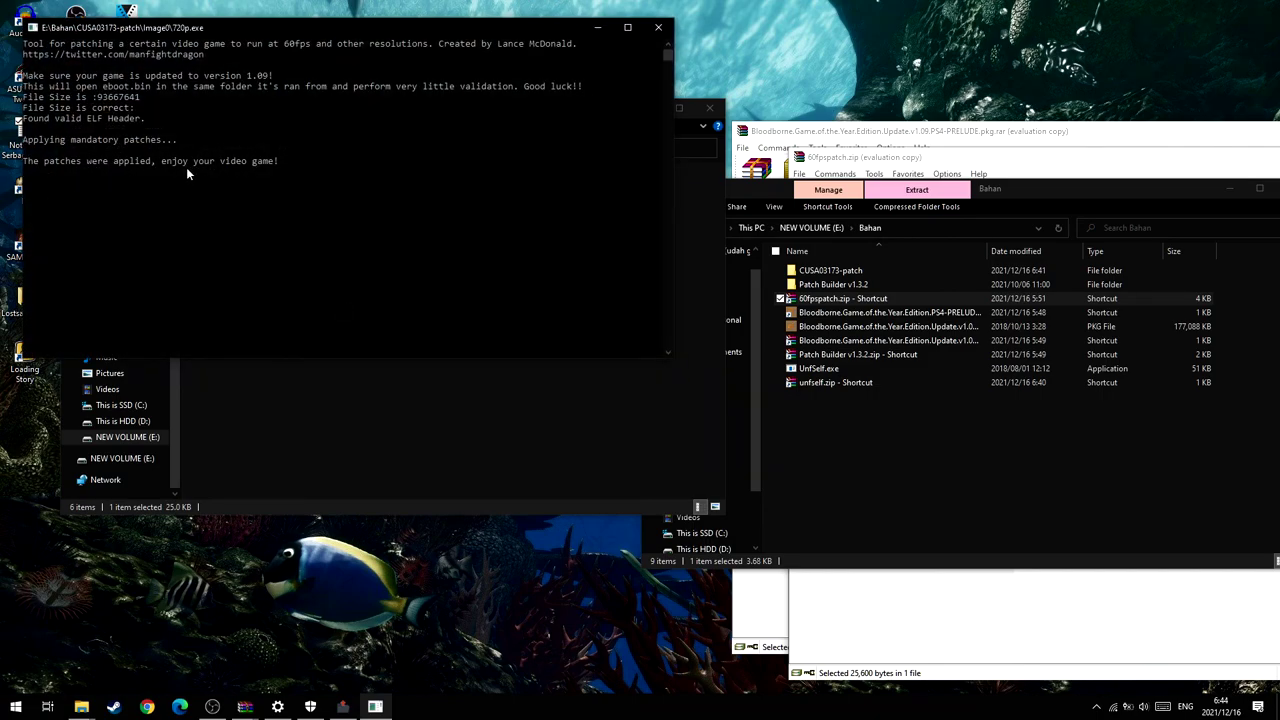
{"action": "left_click", "coordinate": [657, 28]}
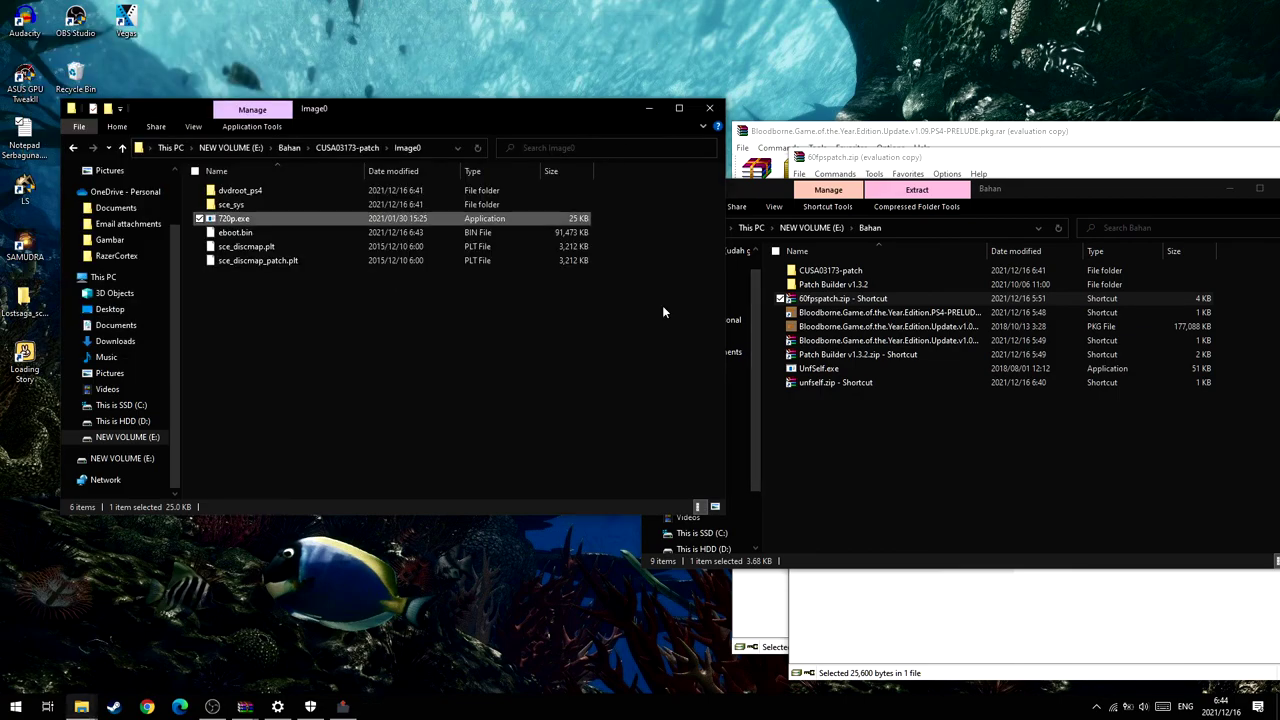
{"action": "key", "text": "shift+Delete"}
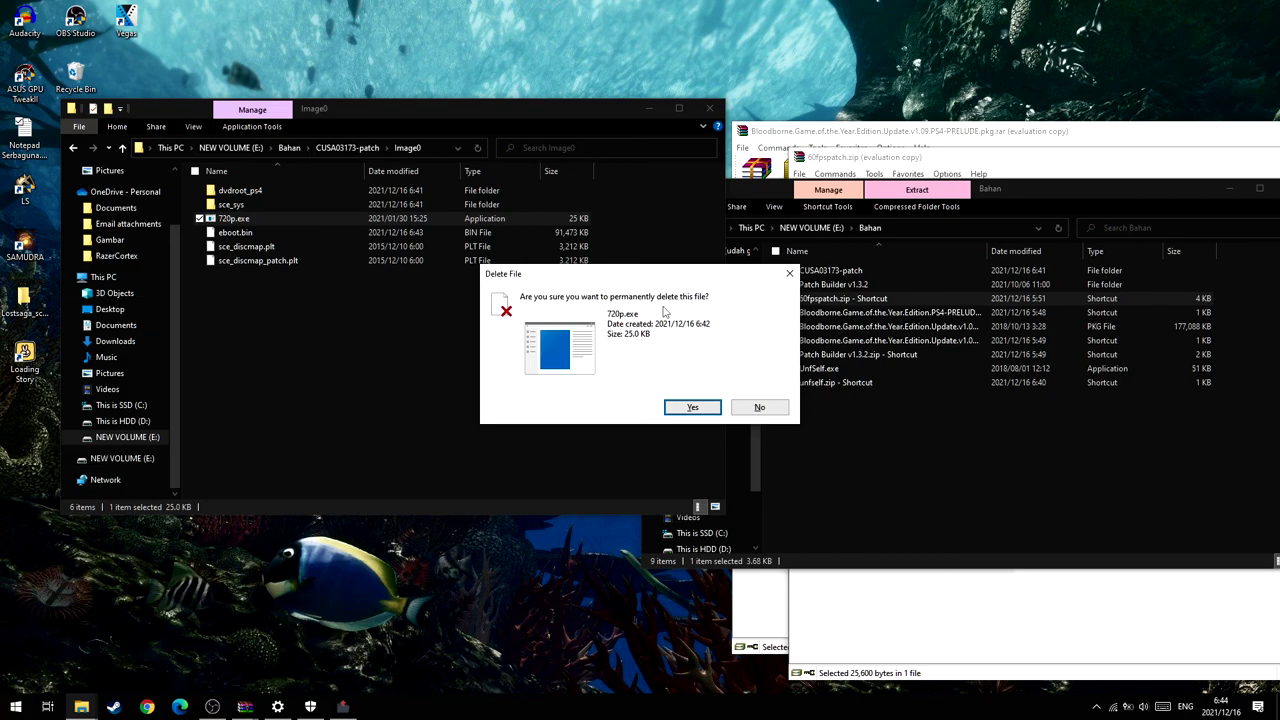
{"action": "key", "text": "Return"}
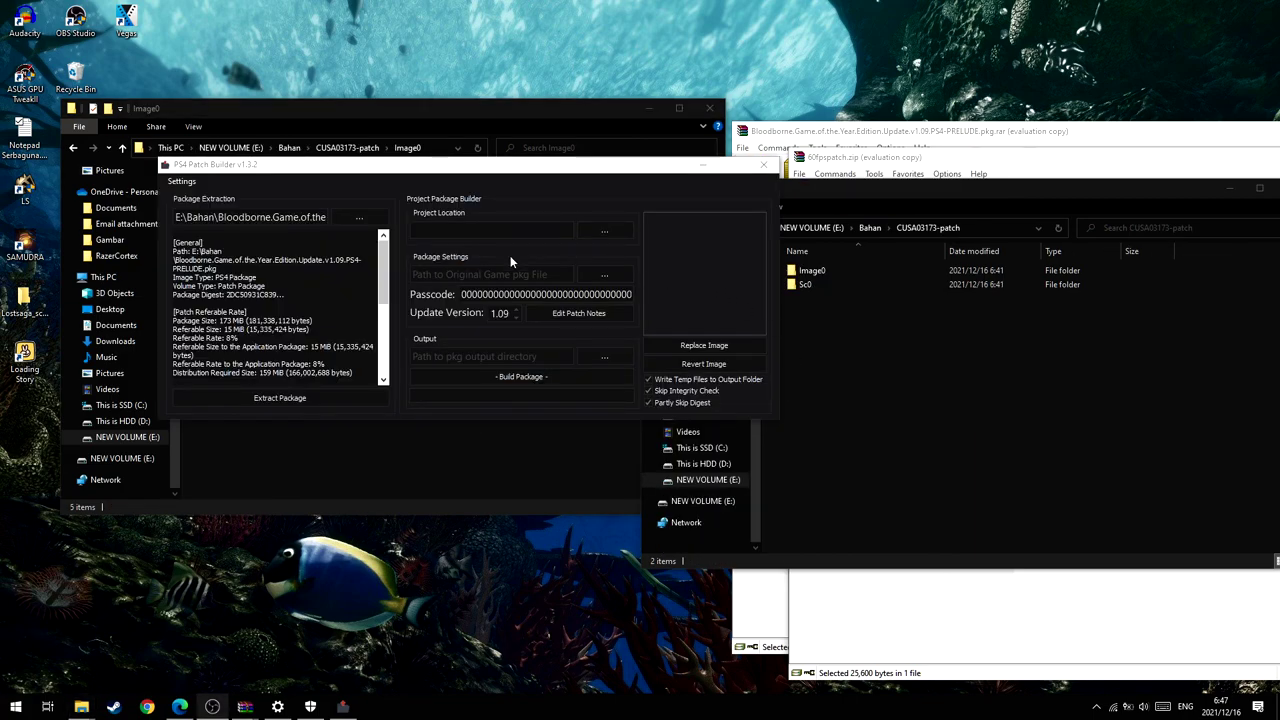
Step: Set Image0 as the project location in PS4 Patch Builder and the Bloodborne Game of the Year Edition PKG on drive E as the original game package
{"action": "left_click", "coordinate": [858, 268]}
{"action": "left_click_drag", "start_coordinate": [881, 272], "coordinate": [497, 233]}
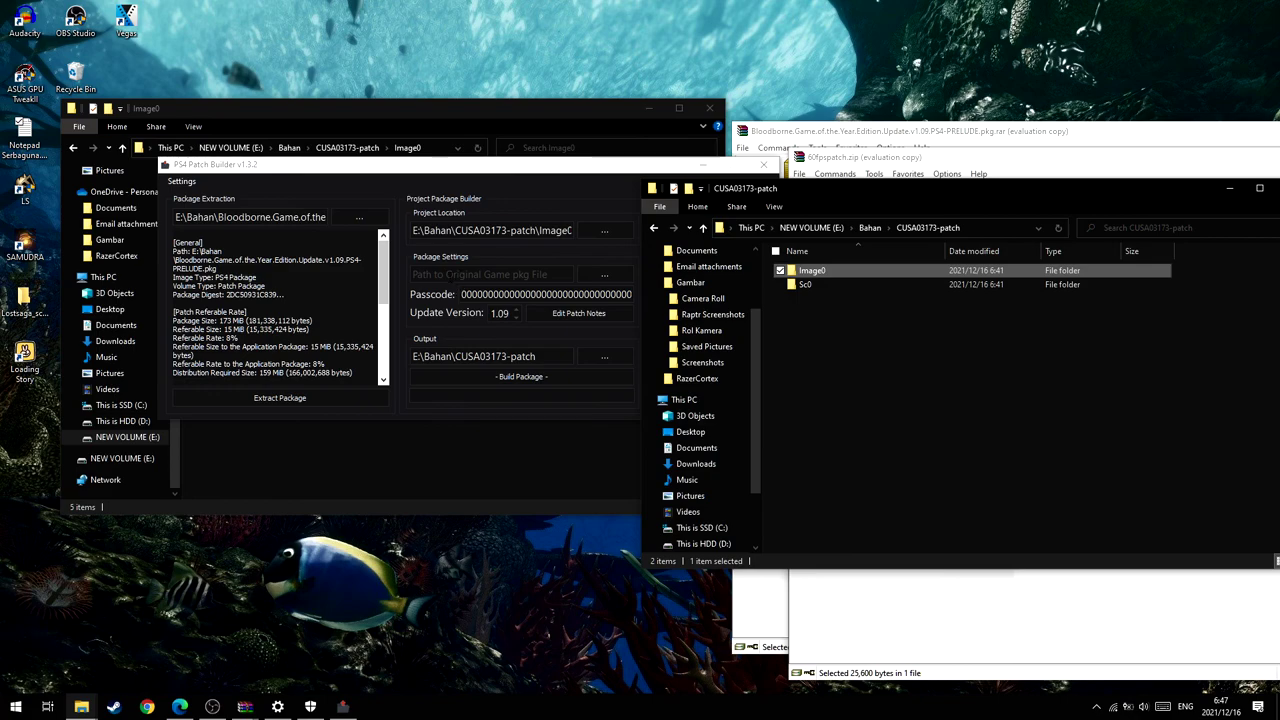
{"action": "left_click", "coordinate": [579, 266]}
{"action": "left_click", "coordinate": [958, 421]}
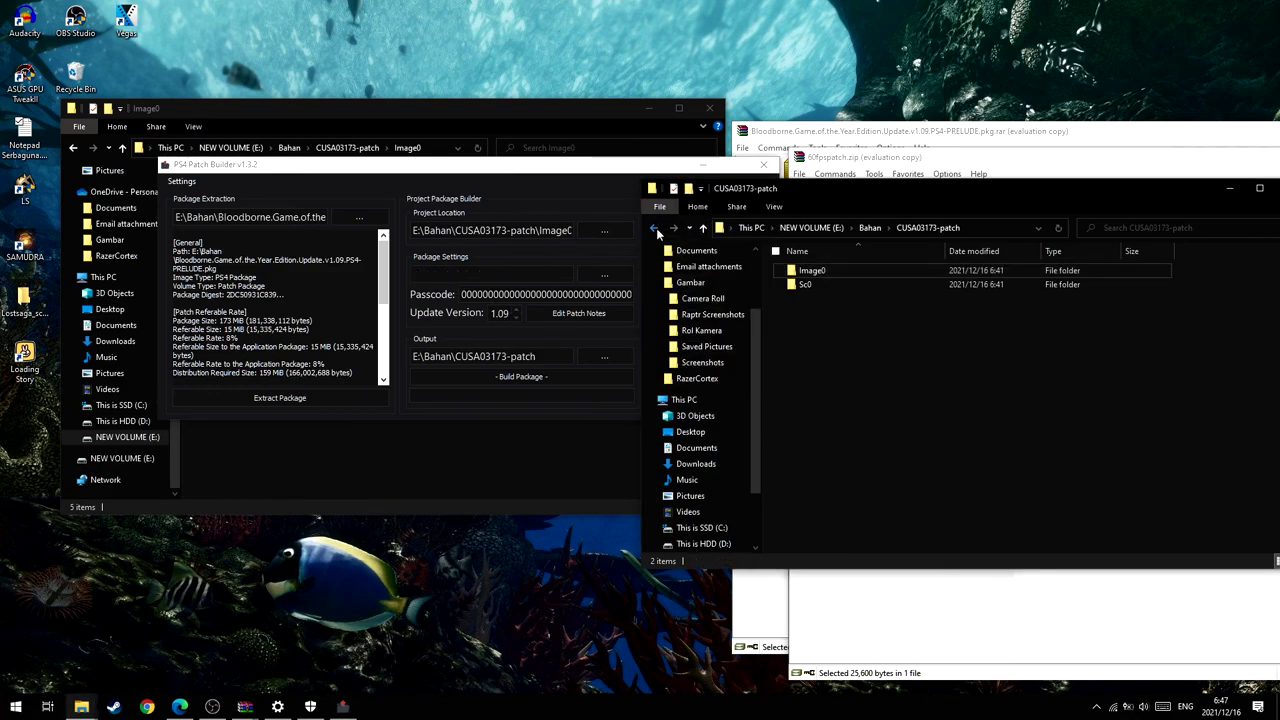
{"action": "scroll", "coordinate": [720, 538], "scroll_direction": "down", "scroll_amount": 2}
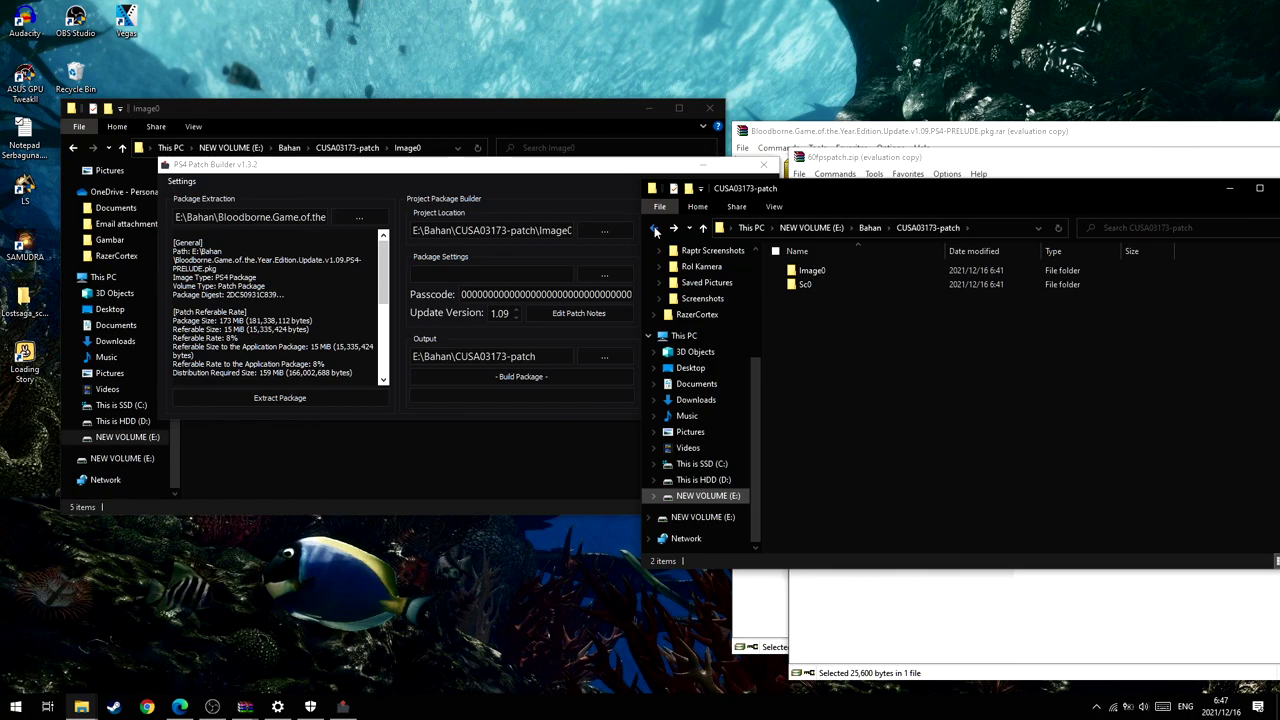
{"action": "left_click", "coordinate": [655, 230]}
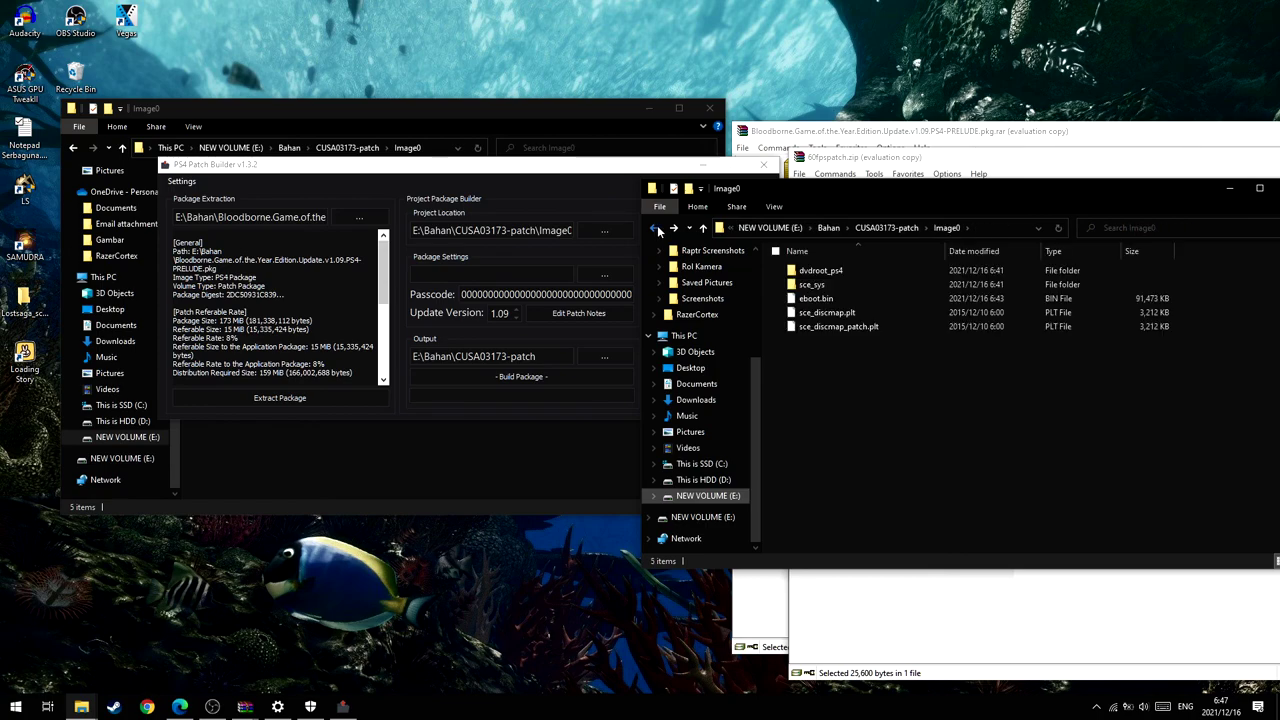
{"action": "left_click", "coordinate": [708, 496]}
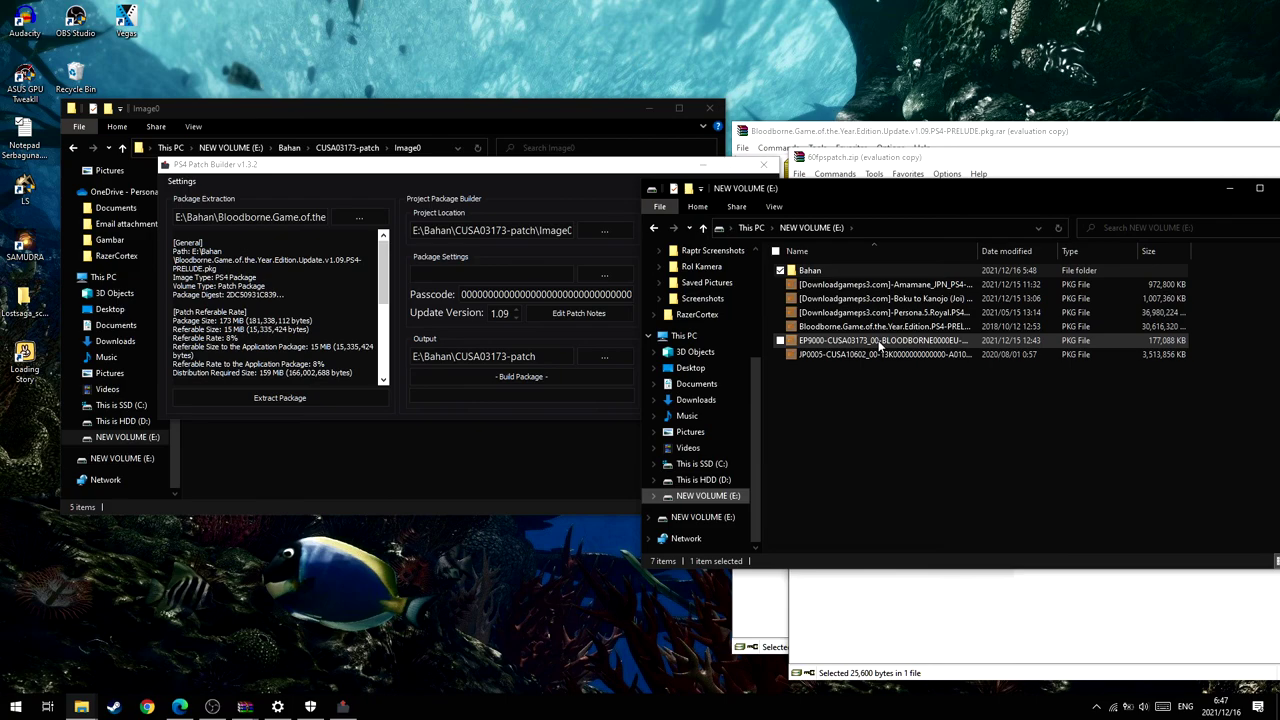
{"action": "left_click", "coordinate": [877, 329]}
{"action": "left_click_drag", "start_coordinate": [877, 330], "coordinate": [463, 276]}
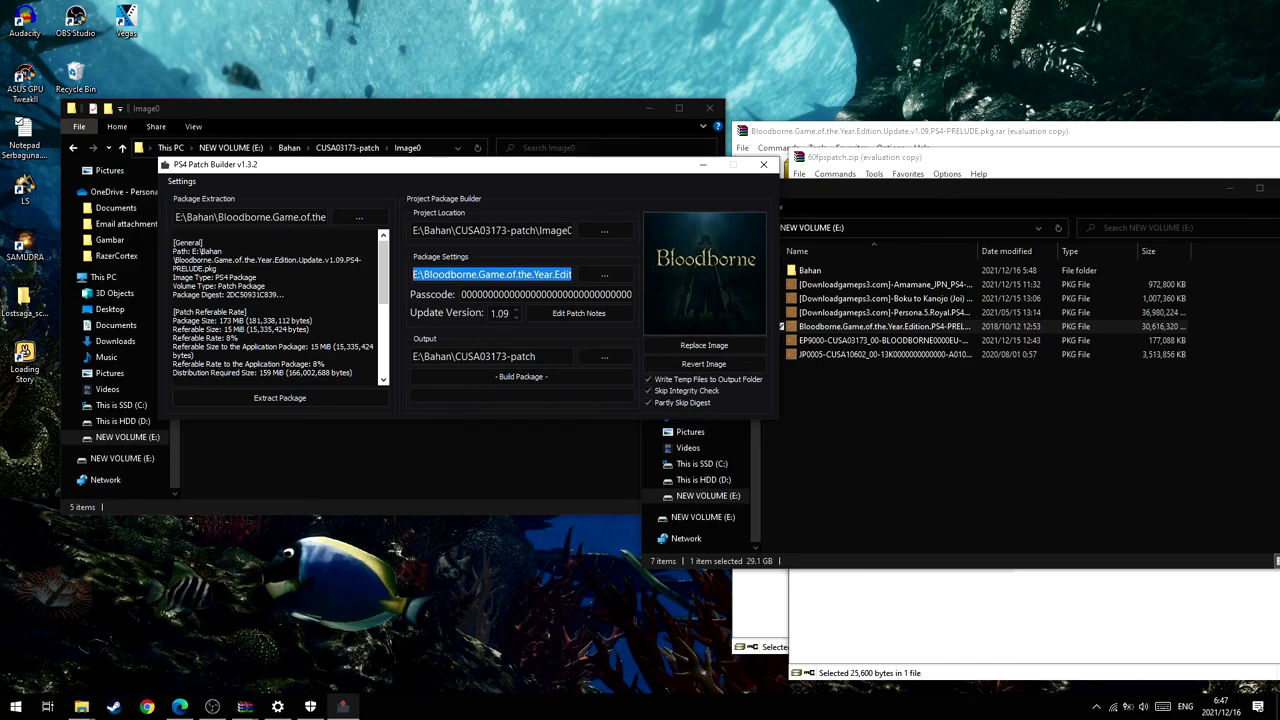
Step: Add "• 60 FPS" as the first line of the 01.09 patch notes and close the notes
{"action": "key", "text": "Tab"}
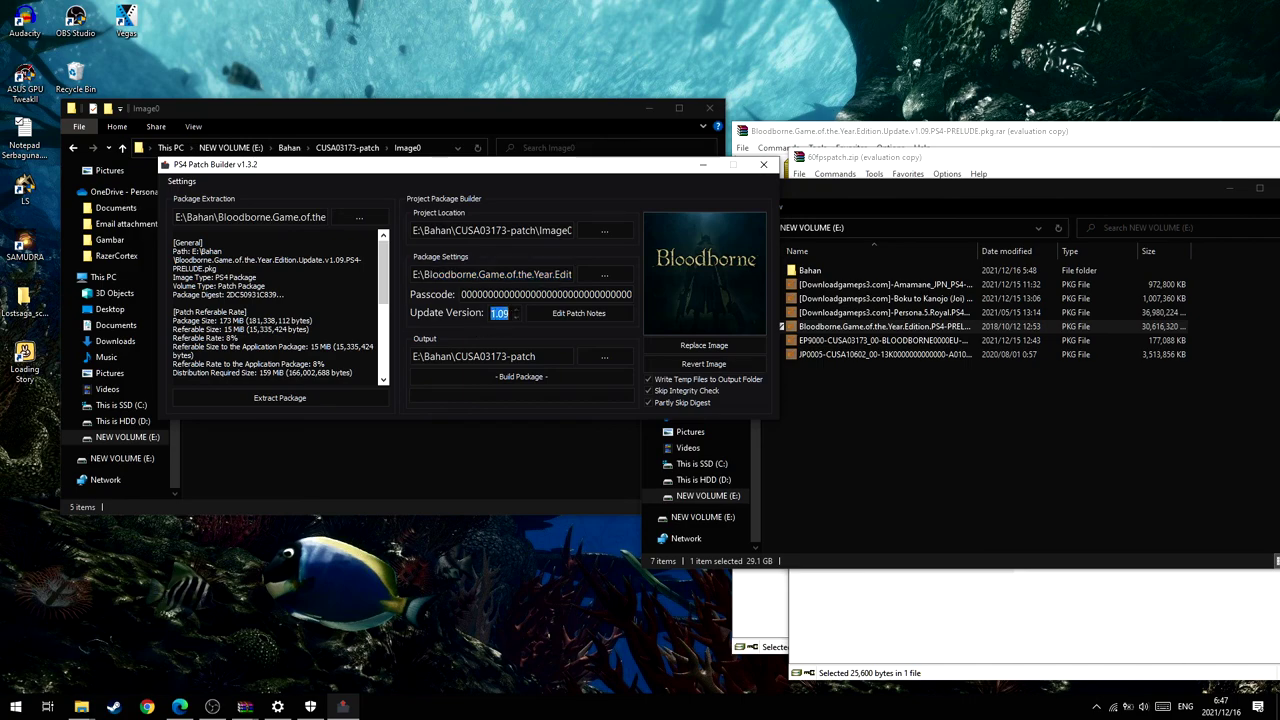
{"action": "left_click", "coordinate": [587, 315]}
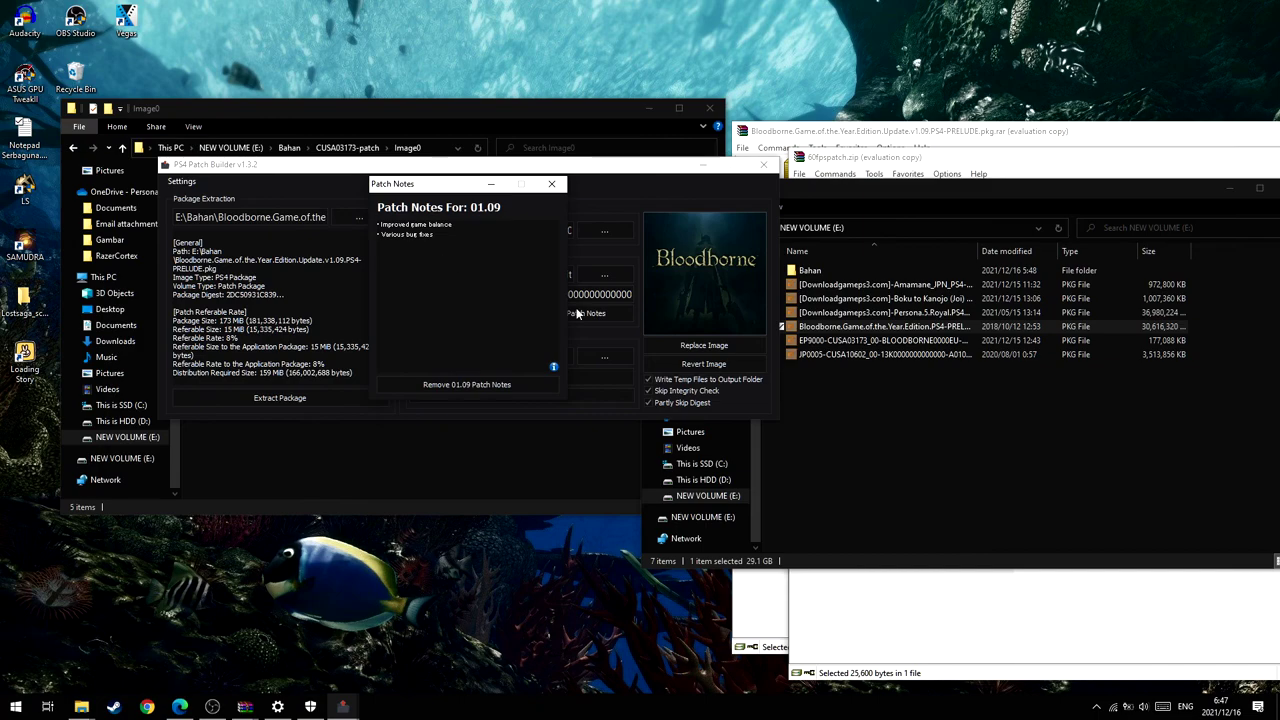
{"action": "key", "text": "Return"}
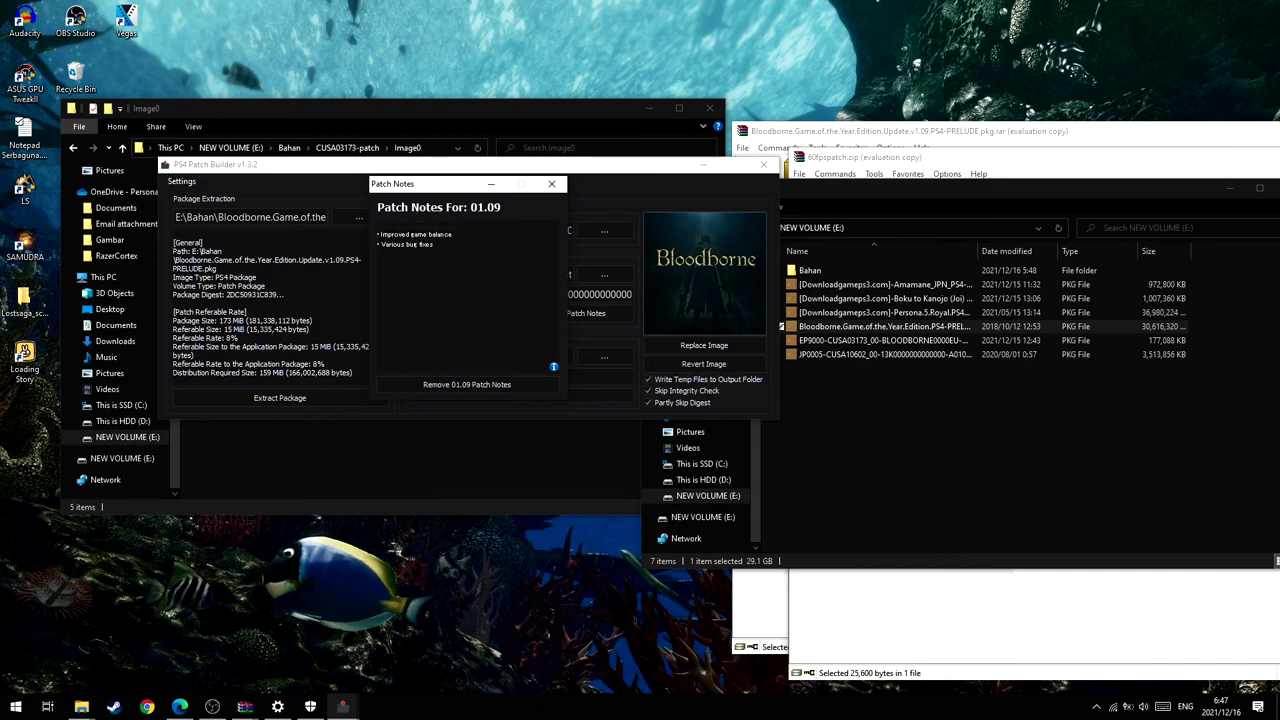
{"action": "key", "text": "Up"}
{"action": "key", "text": "shift+Home"}
{"action": "key", "text": "ctrl+Home"}
{"action": "type", "text": "• Various bug fixes"}
{"action": "key", "text": "BackSpace"}
{"action": "key", "text": "BackSpace"}
{"action": "key", "text": "BackSpace"}
{"action": "key", "text": "BackSpace"}
{"action": "key", "text": "BackSpace"}
{"action": "key", "text": "BackSpace"}
{"action": "key", "text": "BackSpace"}
{"action": "key", "text": "BackSpace"}
{"action": "key", "text": "BackSpace"}
{"action": "key", "text": "BackSpace"}
{"action": "key", "text": "BackSpace"}
{"action": "key", "text": "BackSpace"}
{"action": "key", "text": "BackSpace"}
{"action": "key", "text": "BackSpace"}
{"action": "key", "text": "BackSpace"}
{"action": "key", "text": "BackSpace"}
{"action": "type", "text": "60 FPS"}
{"action": "key", "text": "BackSpace"}
{"action": "key", "text": "BackSpace"}
{"action": "key", "text": "BackSpace"}
{"action": "left_click", "coordinate": [551, 183]}
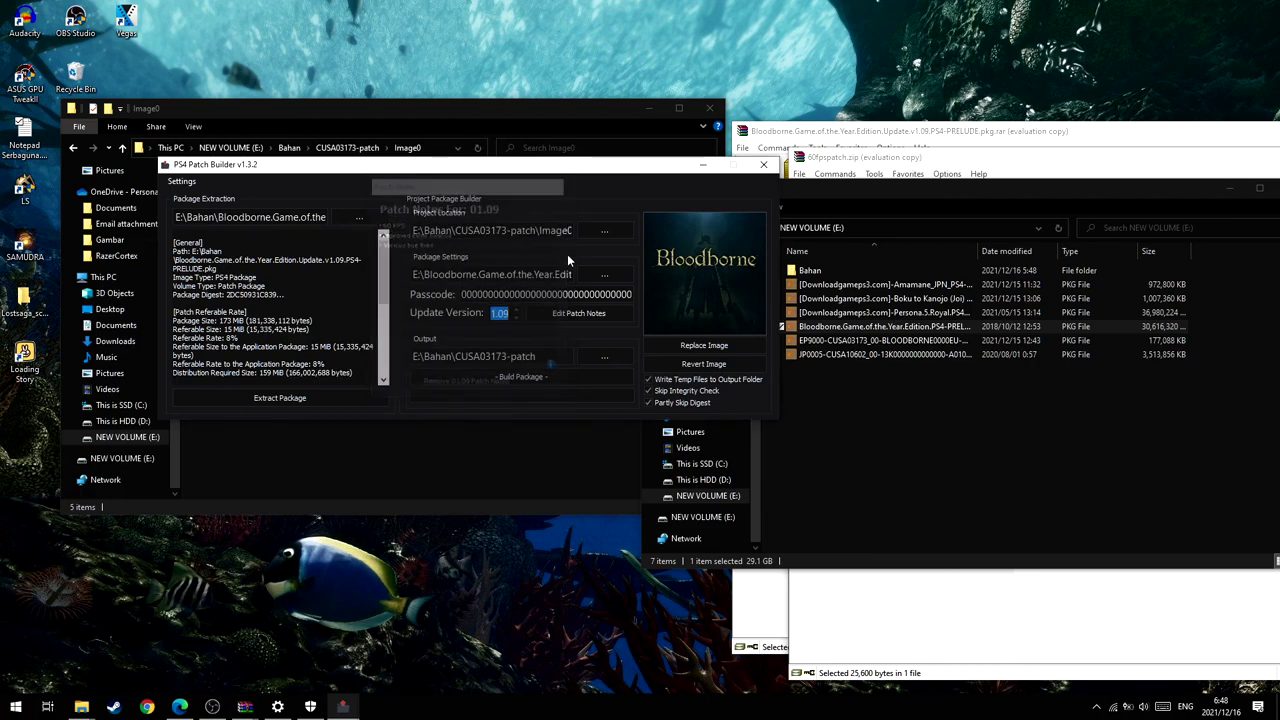
Step: Recheck the saved 01.09 patch notes, close them and build the patch package
{"action": "left_click", "coordinate": [571, 314]}
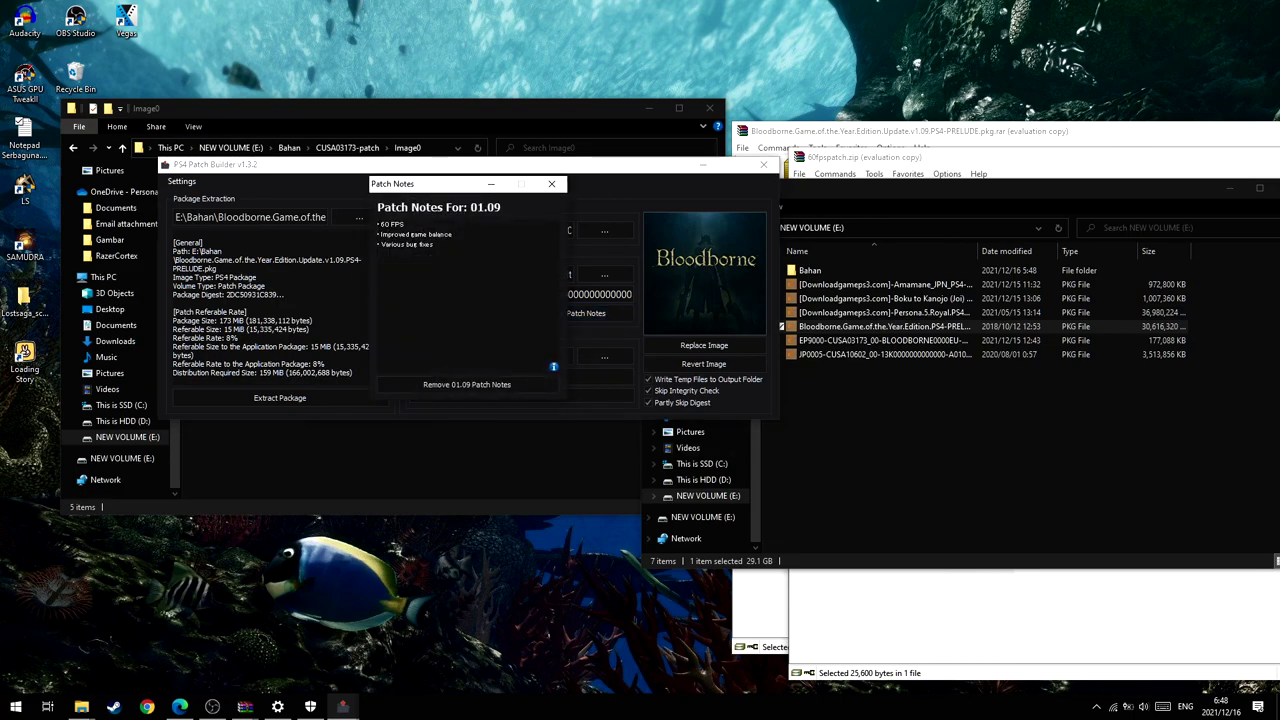
{"action": "left_click", "coordinate": [551, 183]}
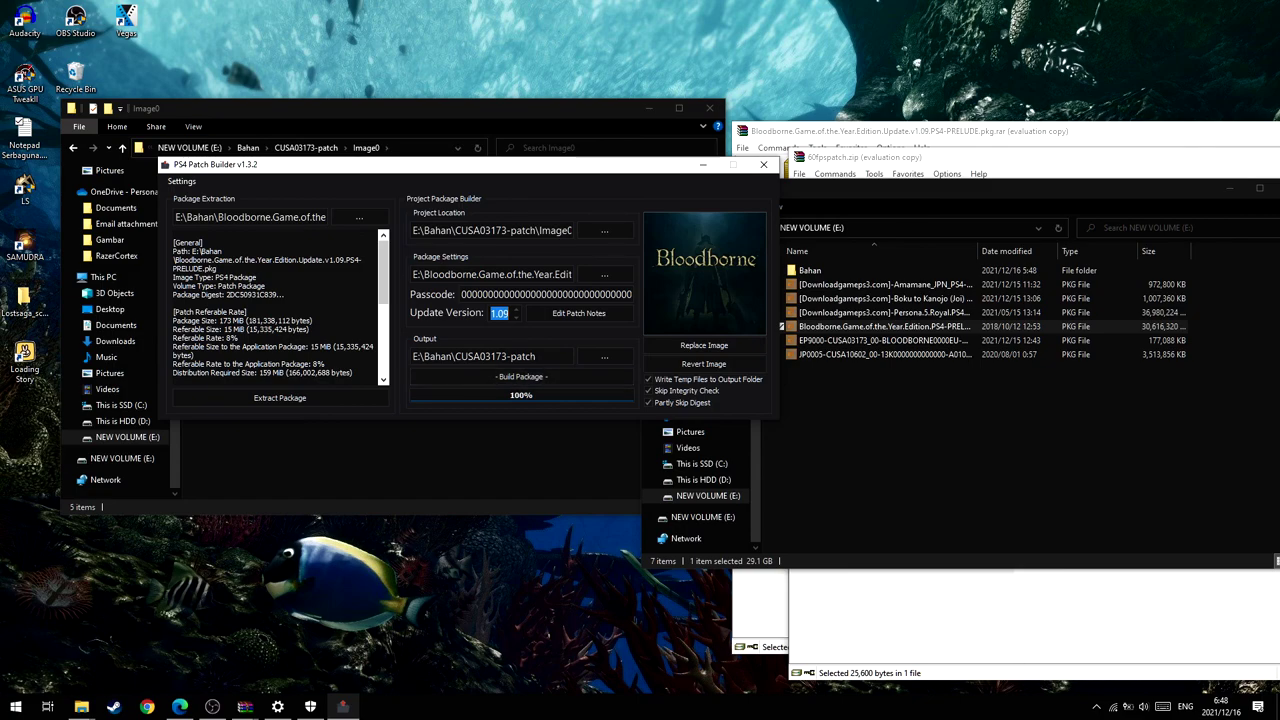
Step: Set the output folder to CUSA03173-patch inside Bahan on drive E and build the patch package
{"action": "left_click", "coordinate": [536, 356]}
{"action": "left_click", "coordinate": [611, 360]}
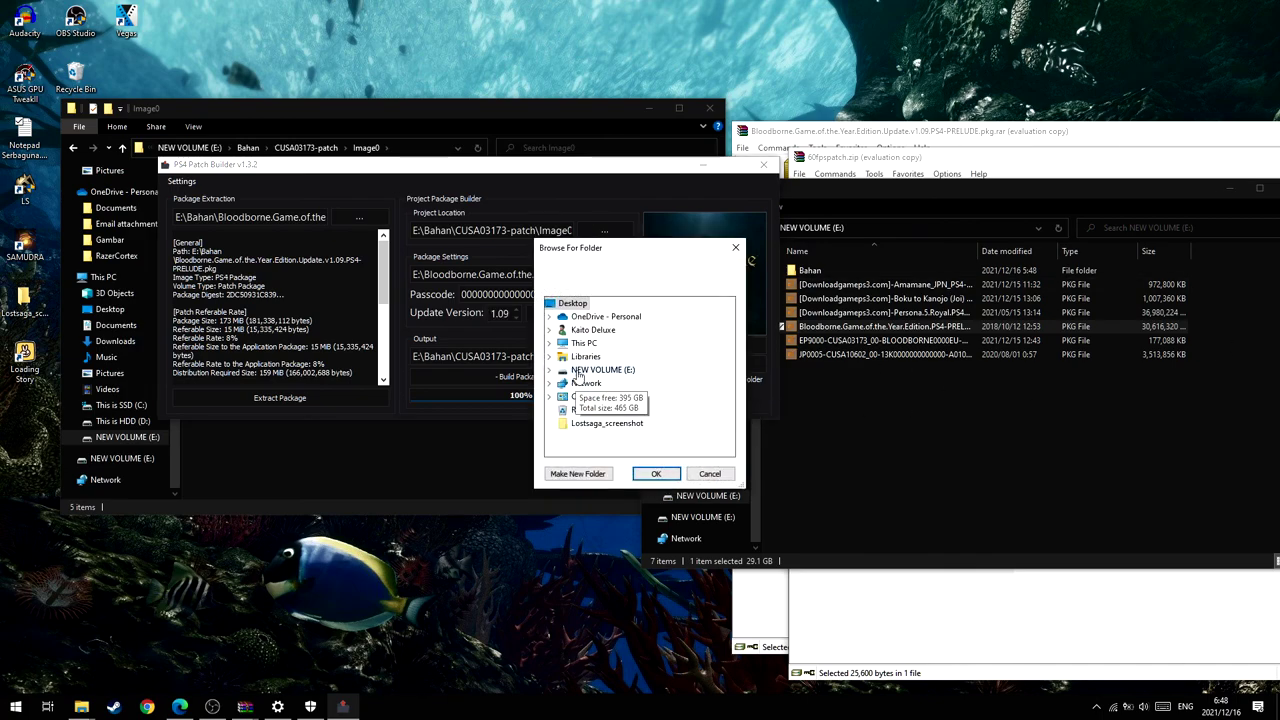
{"action": "left_click", "coordinate": [590, 370]}
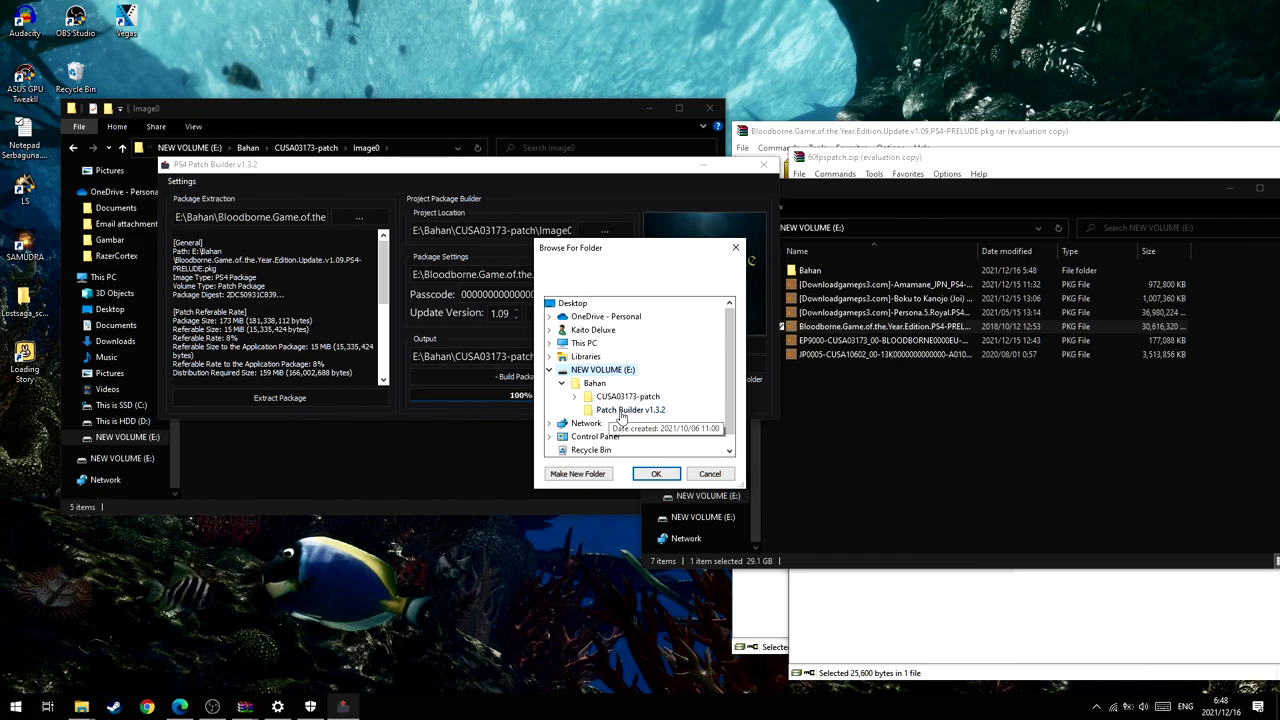
{"action": "left_click", "coordinate": [627, 397]}
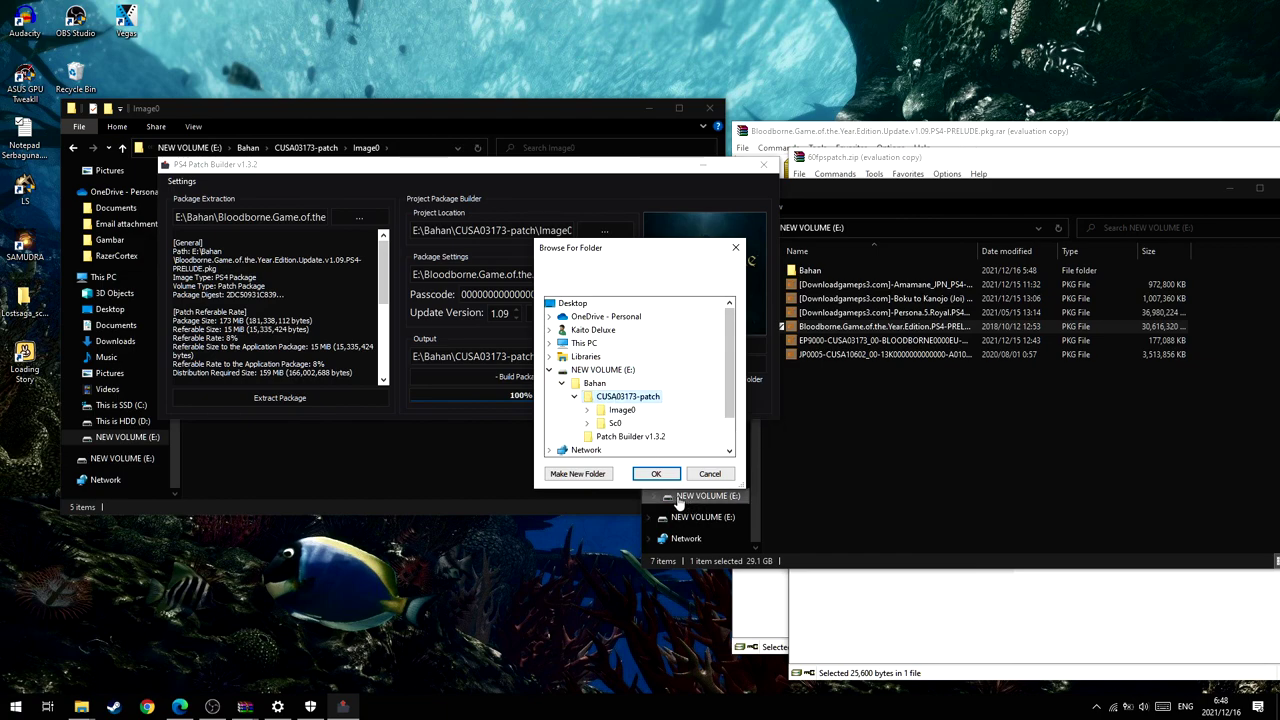
{"action": "left_click", "coordinate": [657, 476]}
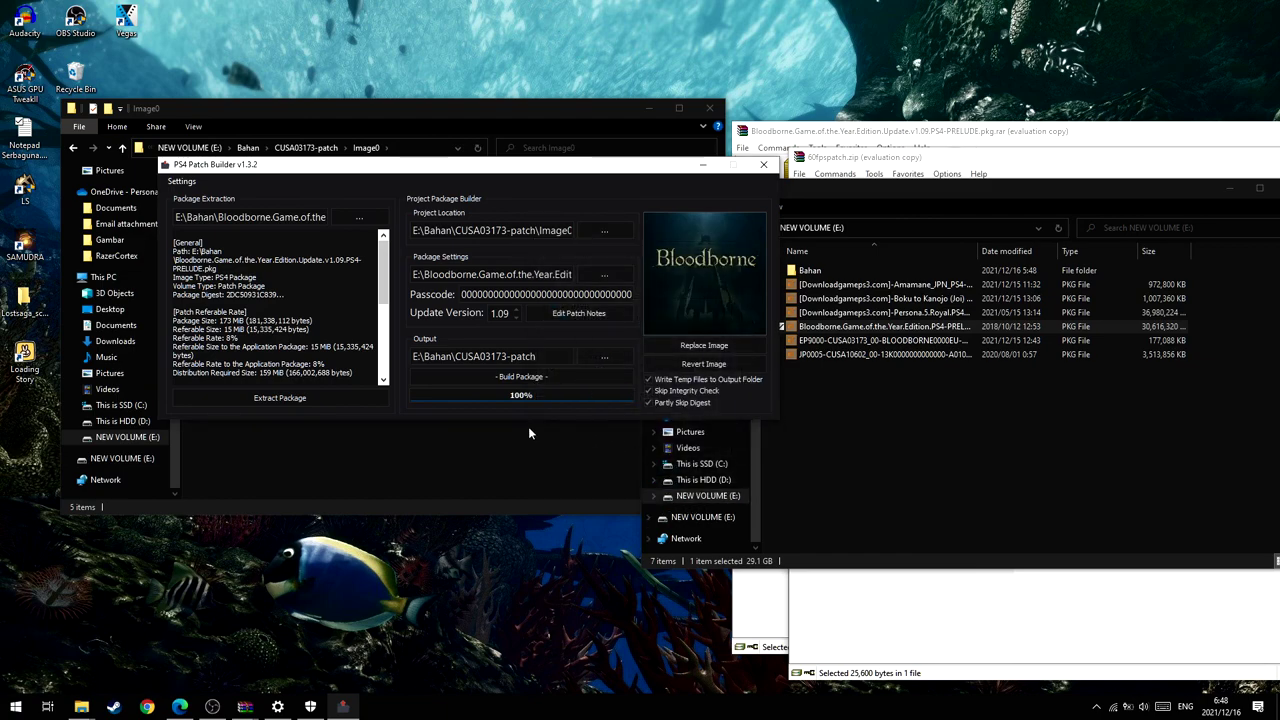
{"action": "left_click", "coordinate": [519, 378]}
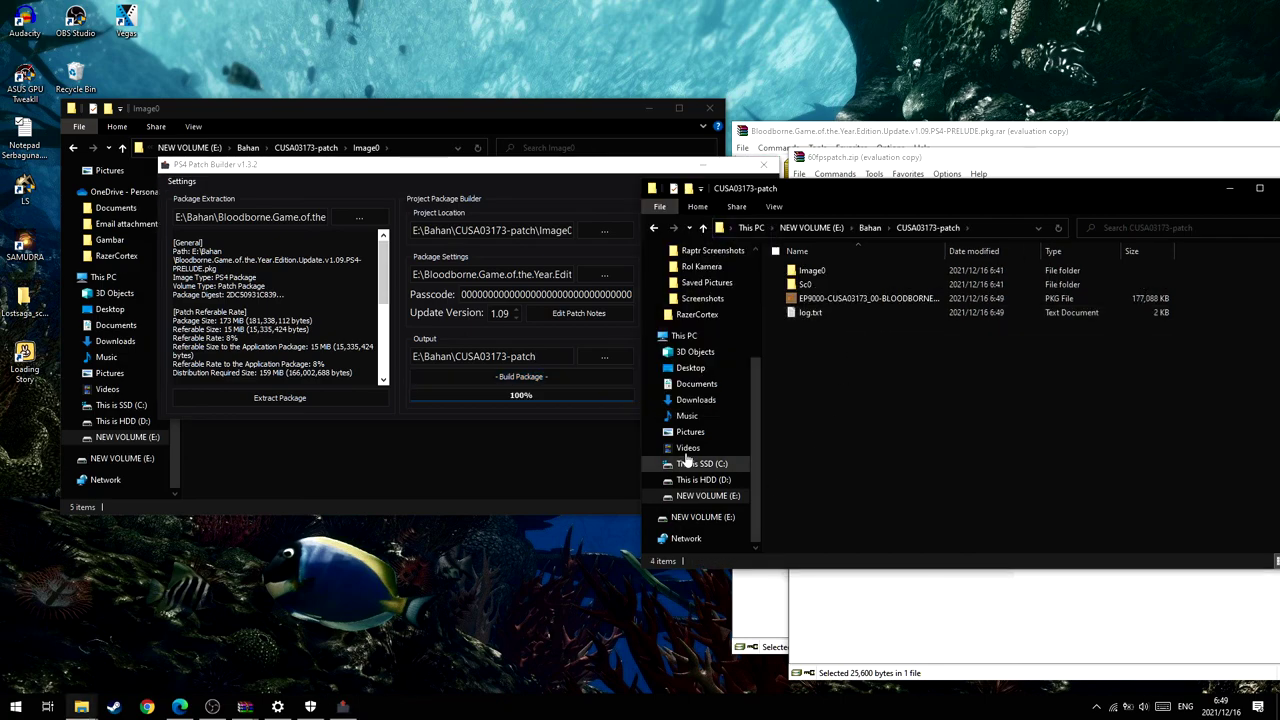
{"action": "left_click", "coordinate": [396, 413]}
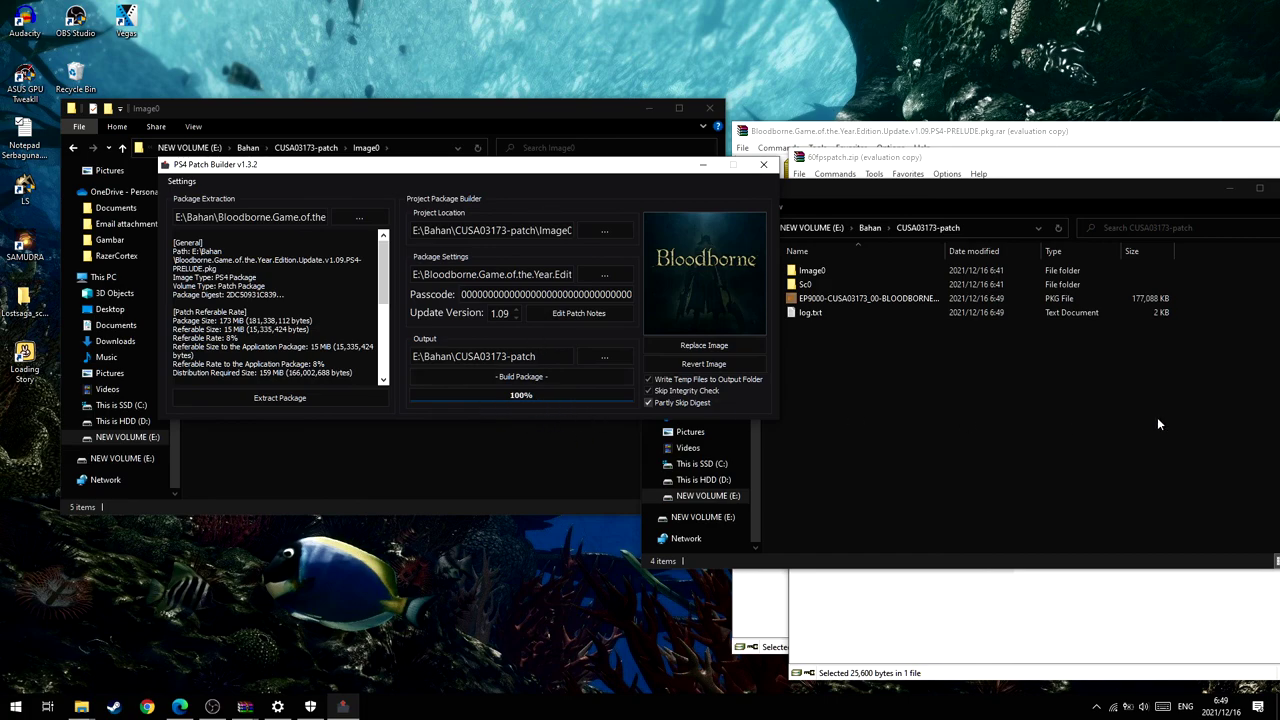
{"action": "left_click", "coordinate": [1079, 365]}
{"action": "left_click", "coordinate": [972, 302]}
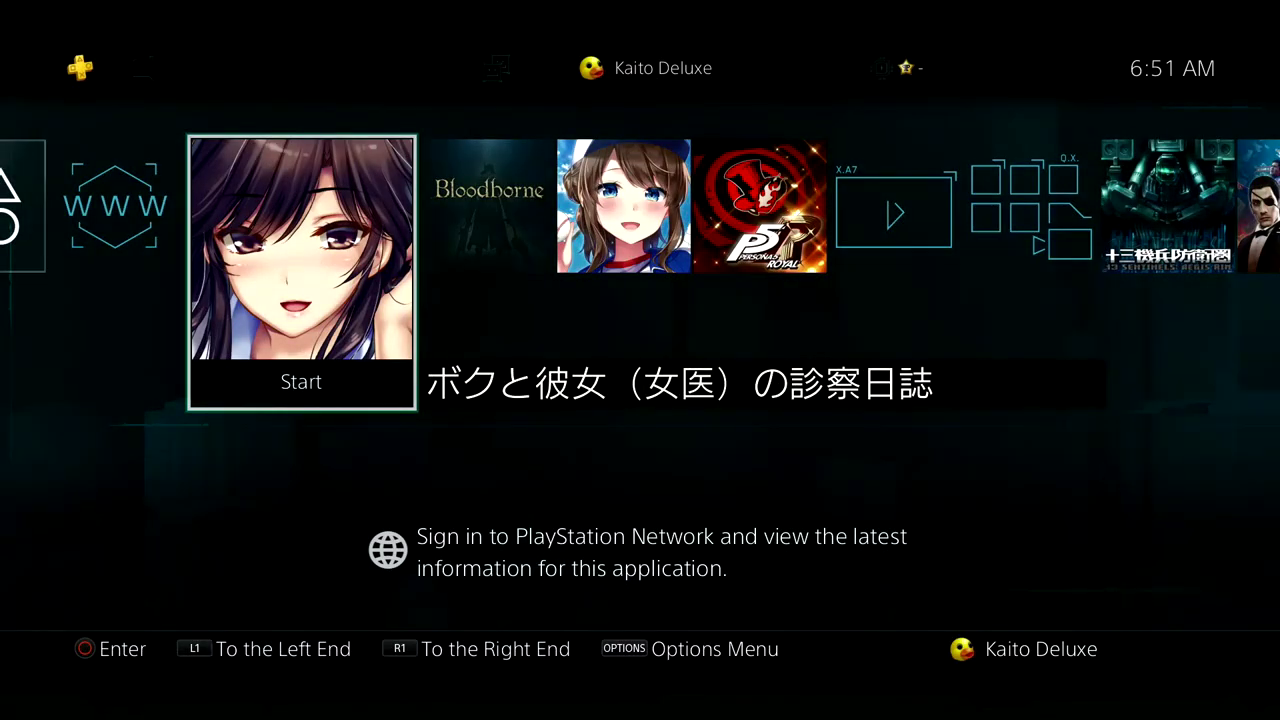
Step: Switch to the PS4 home screen and open the console's Settings
{"action": "key", "text": "Right"}
{"action": "key", "text": "Right"}
{"action": "key", "text": "Right"}
{"action": "key", "text": "Right"}
{"action": "key", "text": "Right"}
{"action": "key", "text": "Up"}
{"action": "key", "text": "Right"}
{"action": "key", "text": "Left"}
{"action": "key", "text": "Return"}
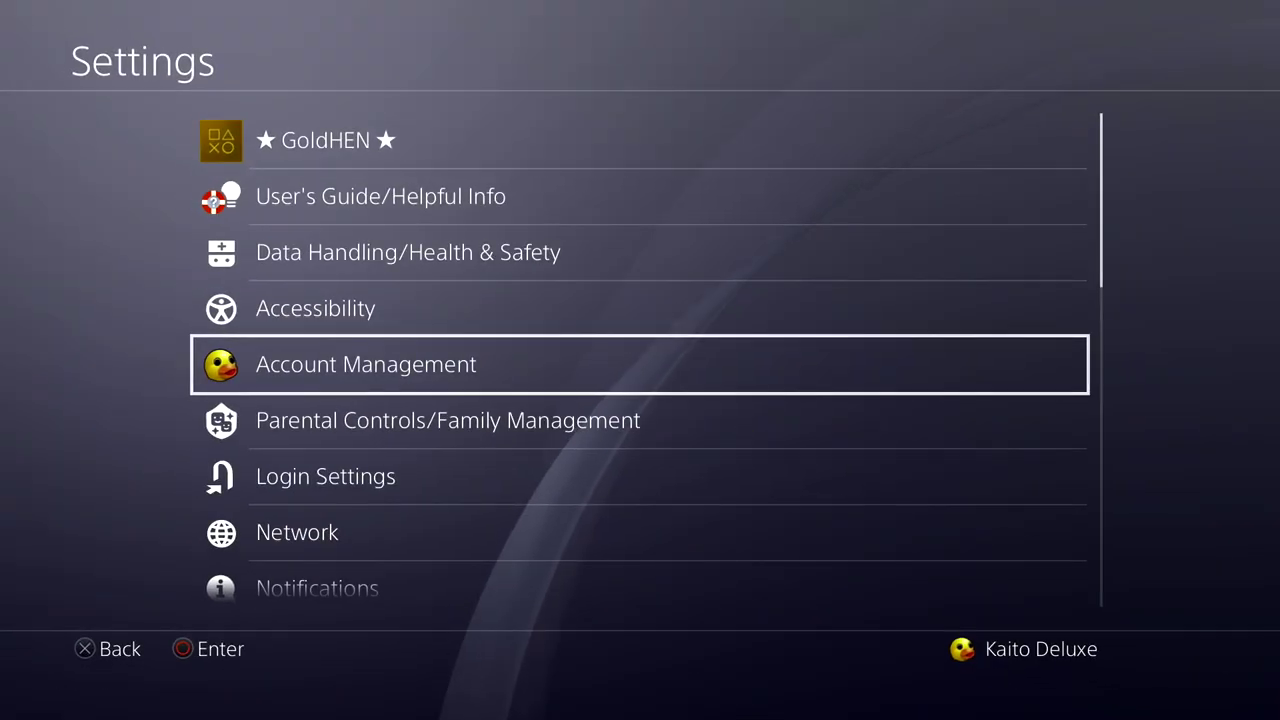
Step: Open the Package Installer from the GoldHEN settings
{"action": "key", "text": "Up"}
{"action": "key", "text": "Up"}
{"action": "key", "text": "Up"}
{"action": "key", "text": "Up"}
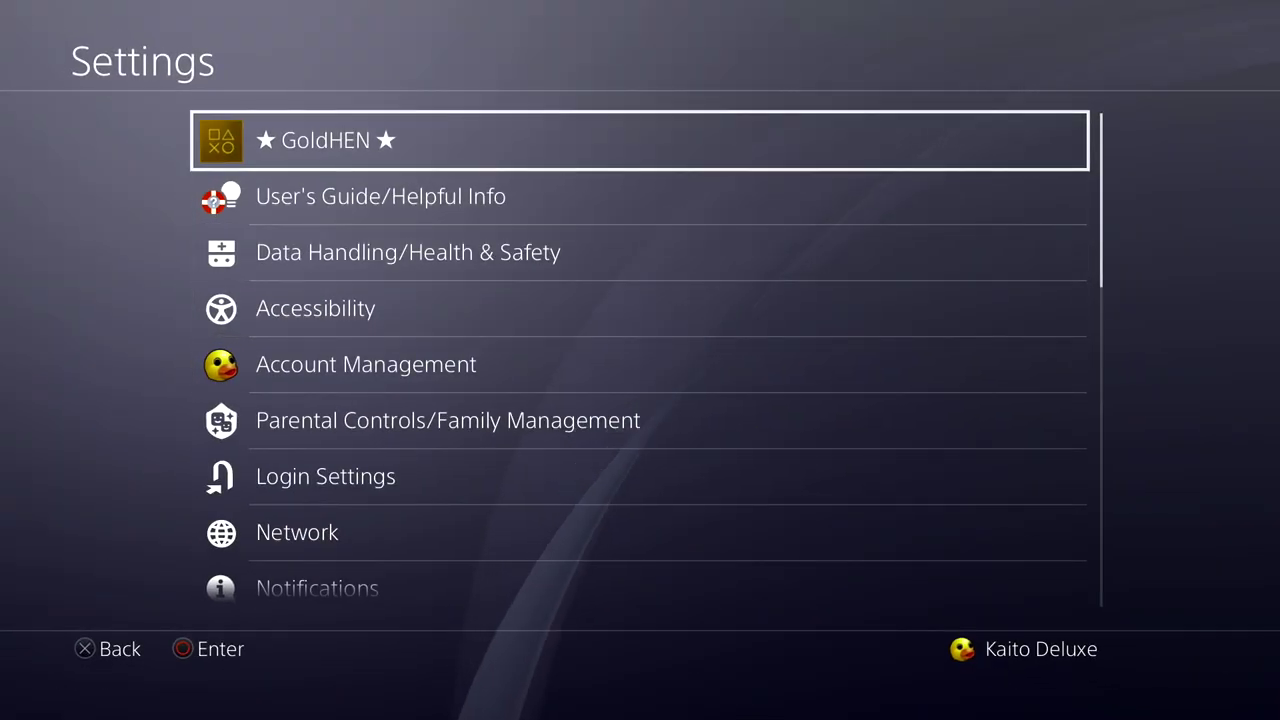
{"action": "key", "text": "Return"}
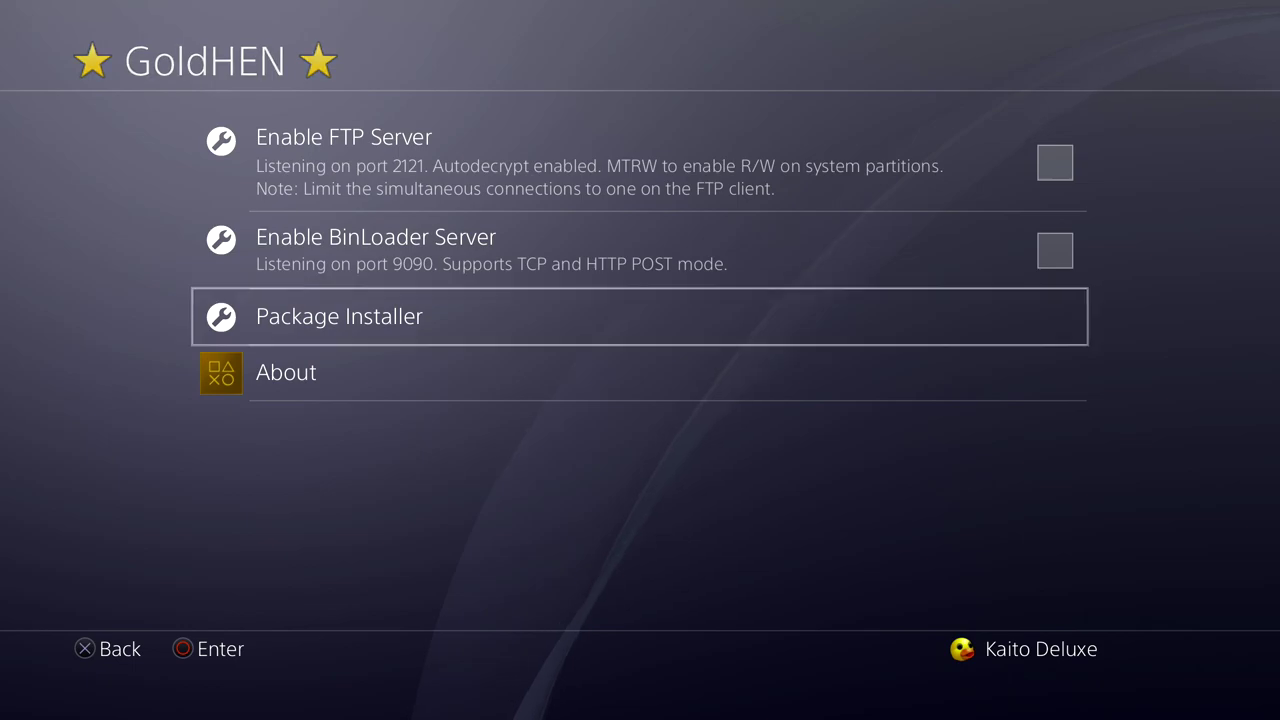
{"action": "key", "text": "Return"}
Step: Install the Bloodborne update package EP9000-CUSA03173_00-BLOODBORNE0000EU-A0109-V0100.pkg
{"action": "key", "text": "Down"}
{"action": "key", "text": "Down"}
{"action": "key", "text": "Down"}
{"action": "key", "text": "Down"}
{"action": "key", "text": "Down"}
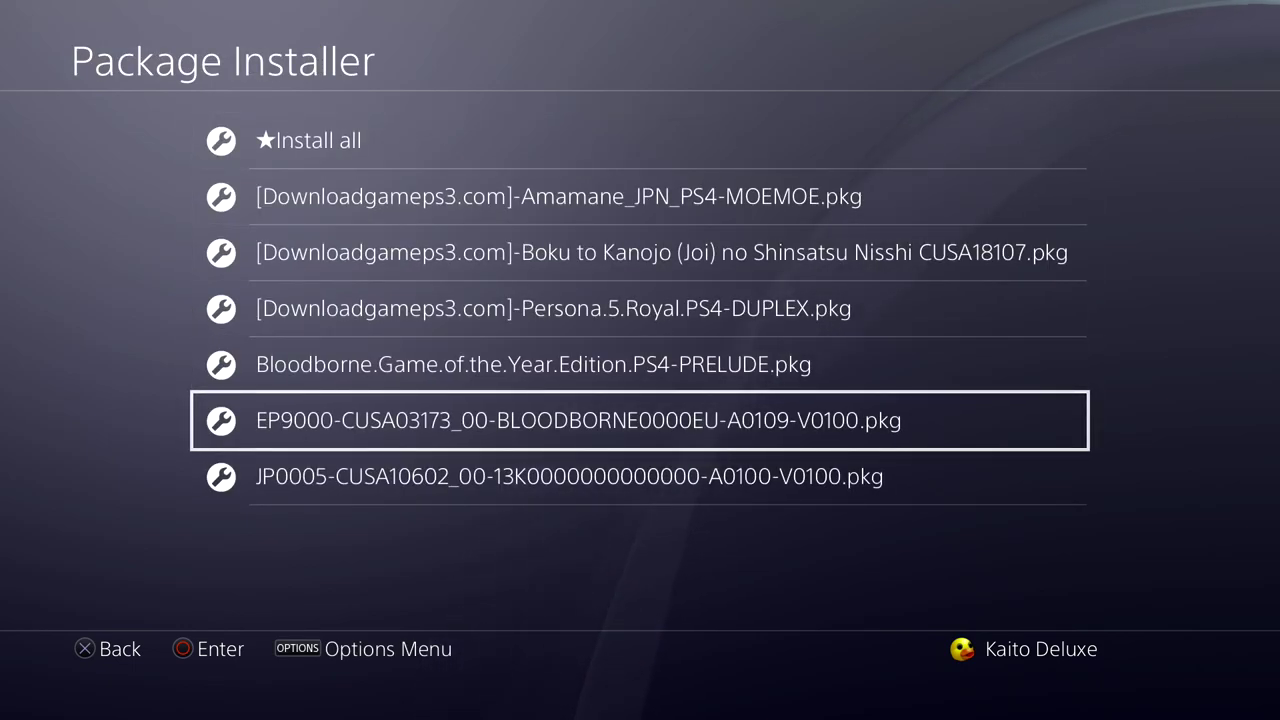
{"action": "key", "text": "Return"}
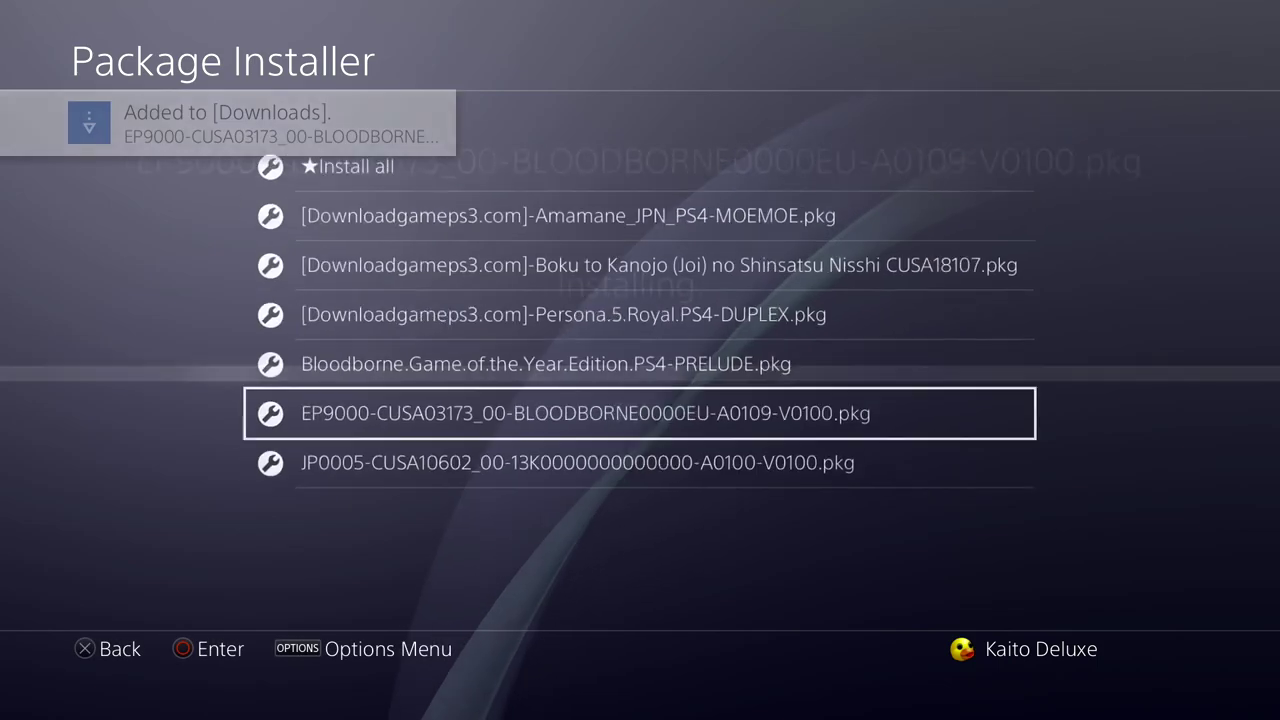
Step: Return to the PS4 home screen and start Bloodborne
{"action": "key", "text": "Escape"}
{"action": "key", "text": "Left"}
{"action": "key", "text": "Right"}
{"action": "key", "text": "Right"}
{"action": "key", "text": "Right"}
{"action": "key", "text": "Return"}
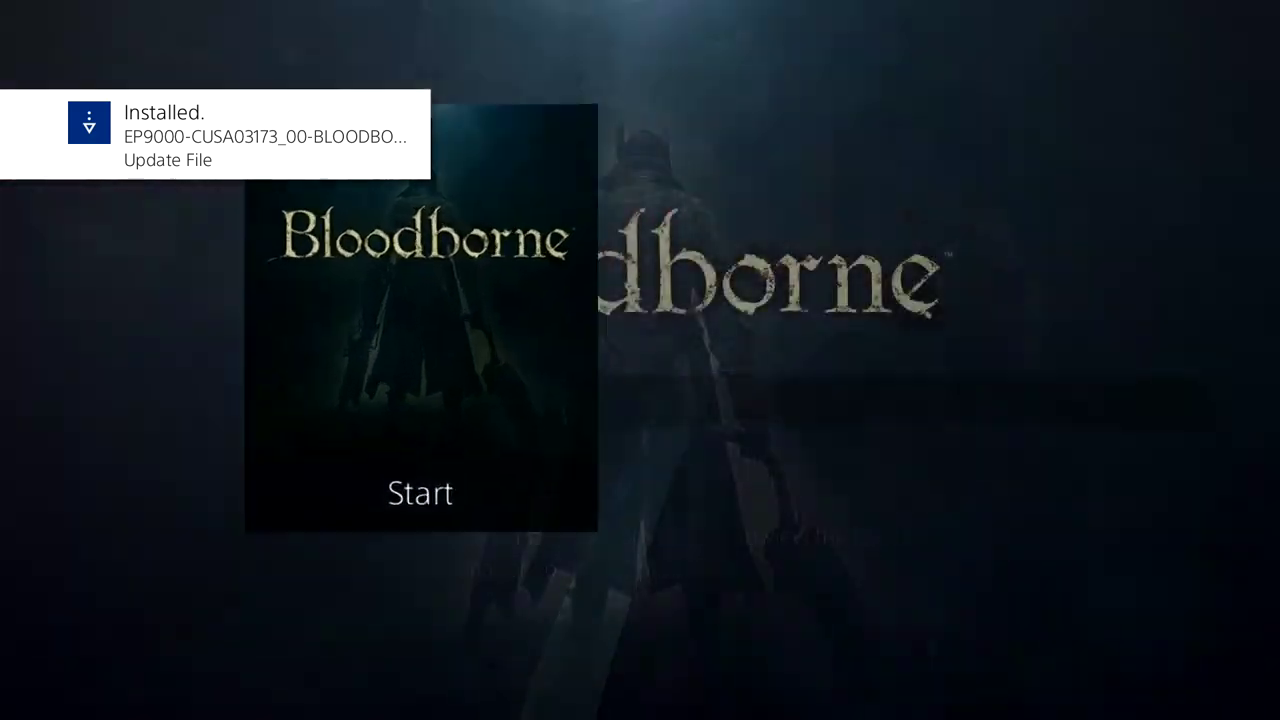